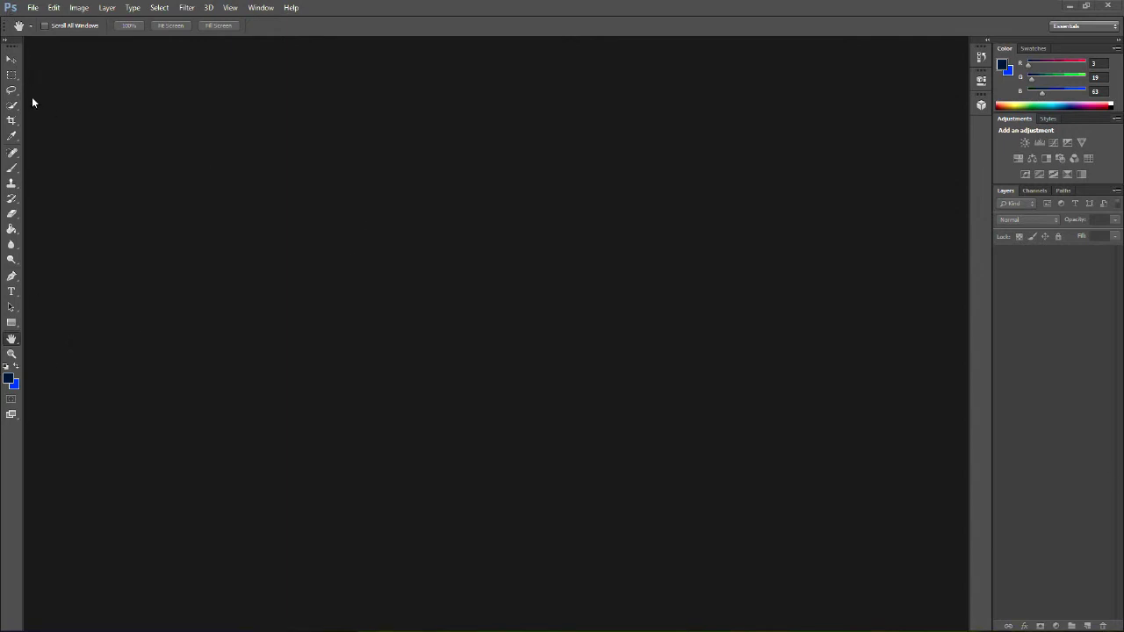
Start a new document and set its size to 1280 by 720, measured in pixels
left_click(33, 8)
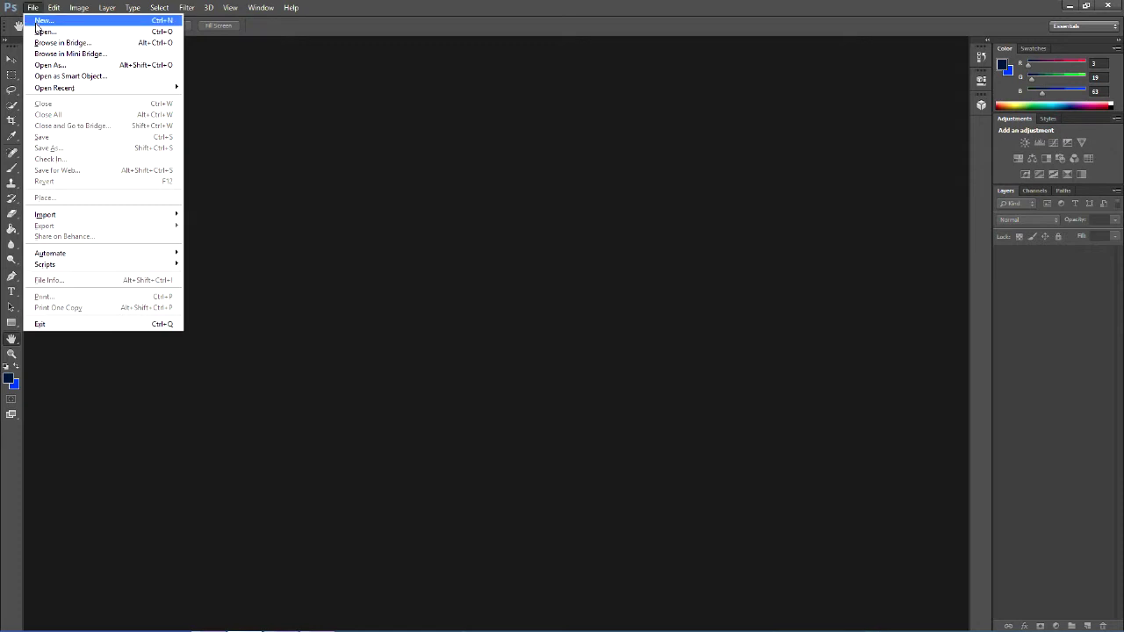
left_click(43, 21)
left_click(393, 177)
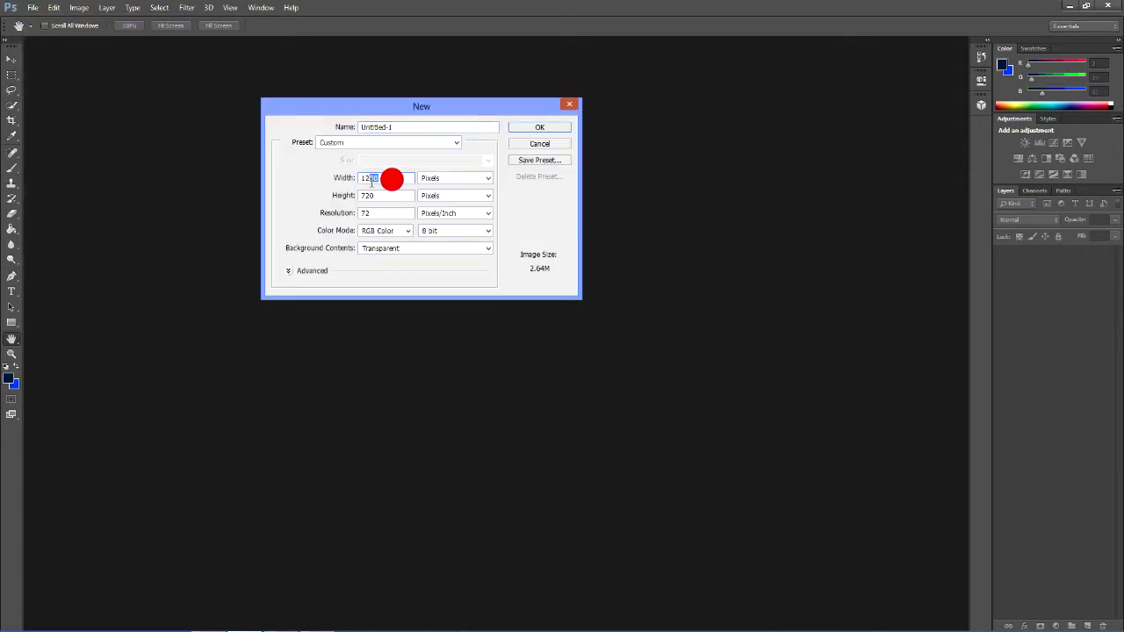
double_click(397, 178)
left_click(399, 178)
double_click(401, 178)
left_click(404, 178)
left_click(386, 195)
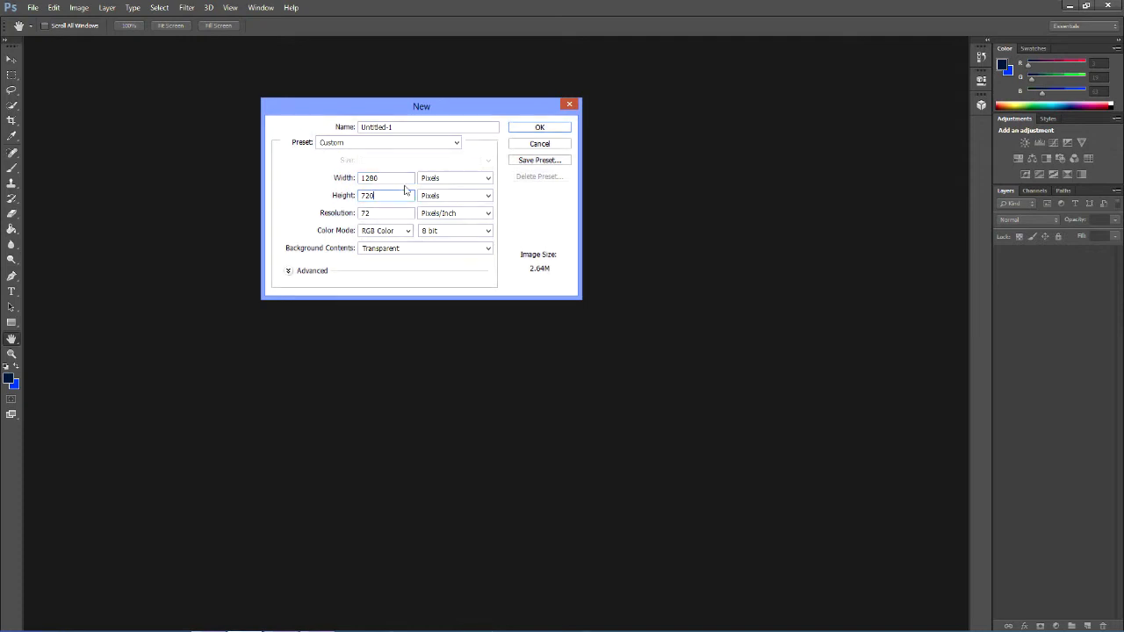
left_click_drag(391, 174, 371, 178)
left_click(455, 181)
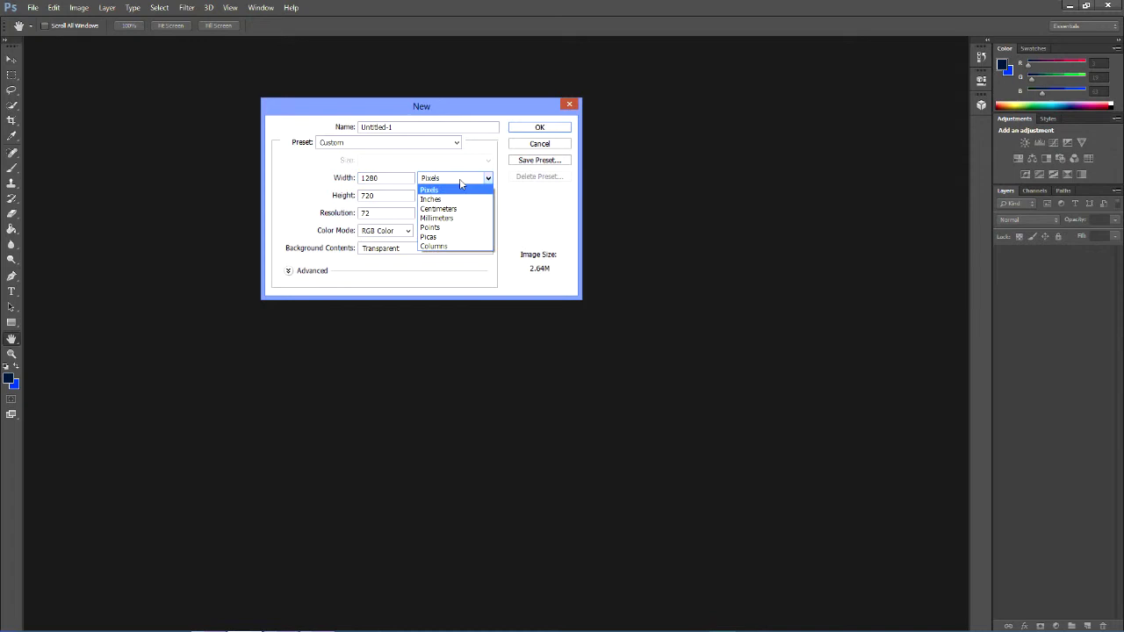
left_click(432, 191)
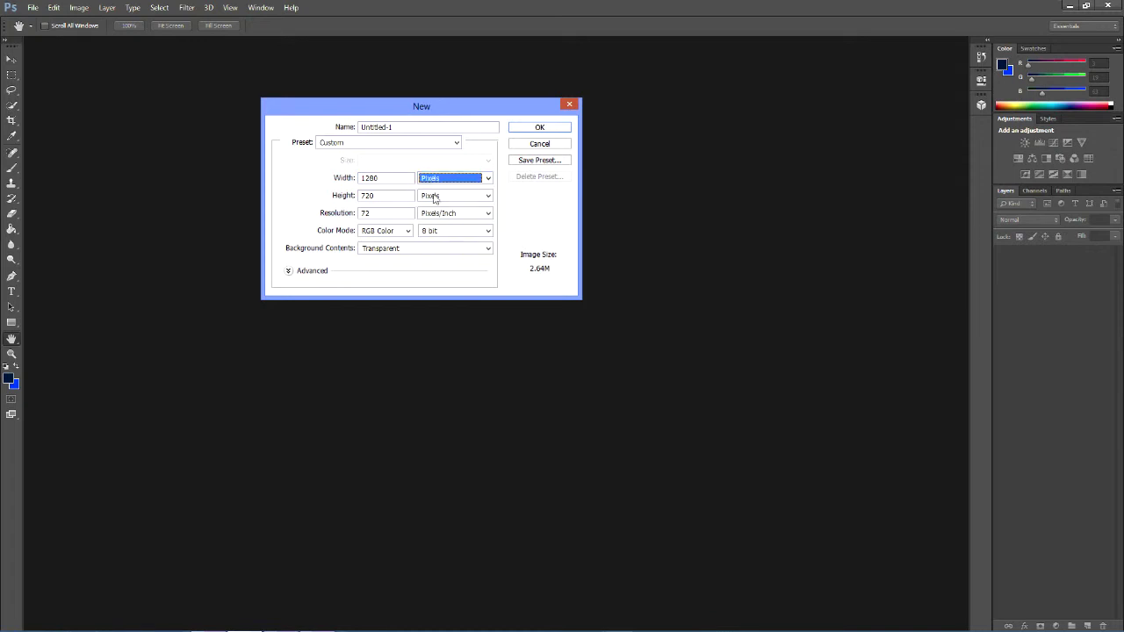
Set the new document's background contents to Transparent and create it under the name Untitled-1
left_click(405, 252)
left_click(395, 279)
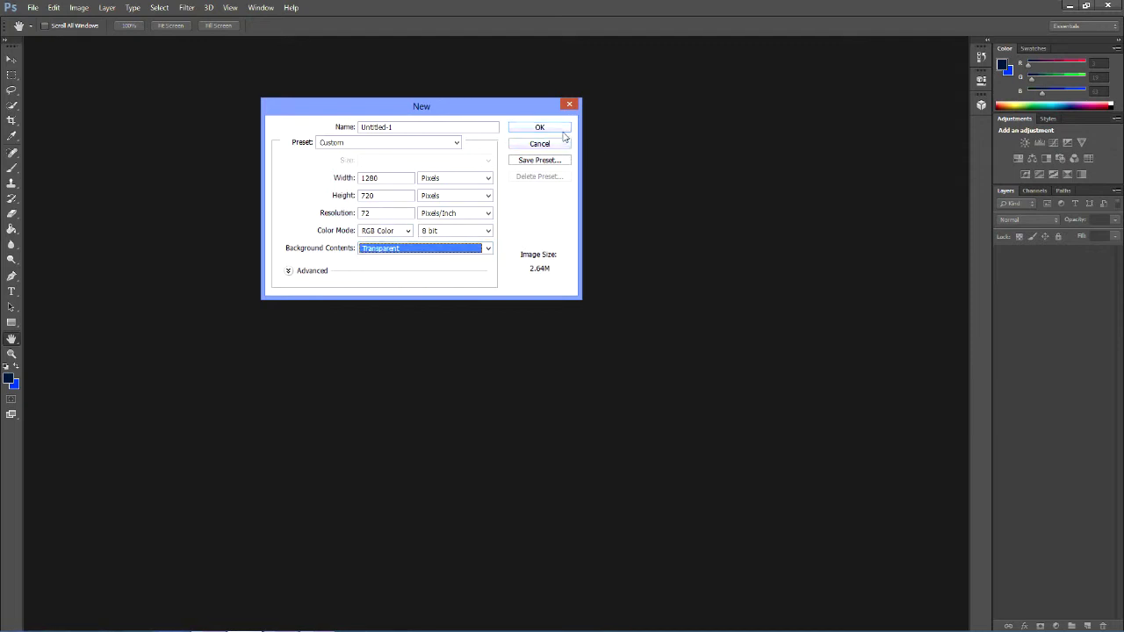
left_click(474, 127)
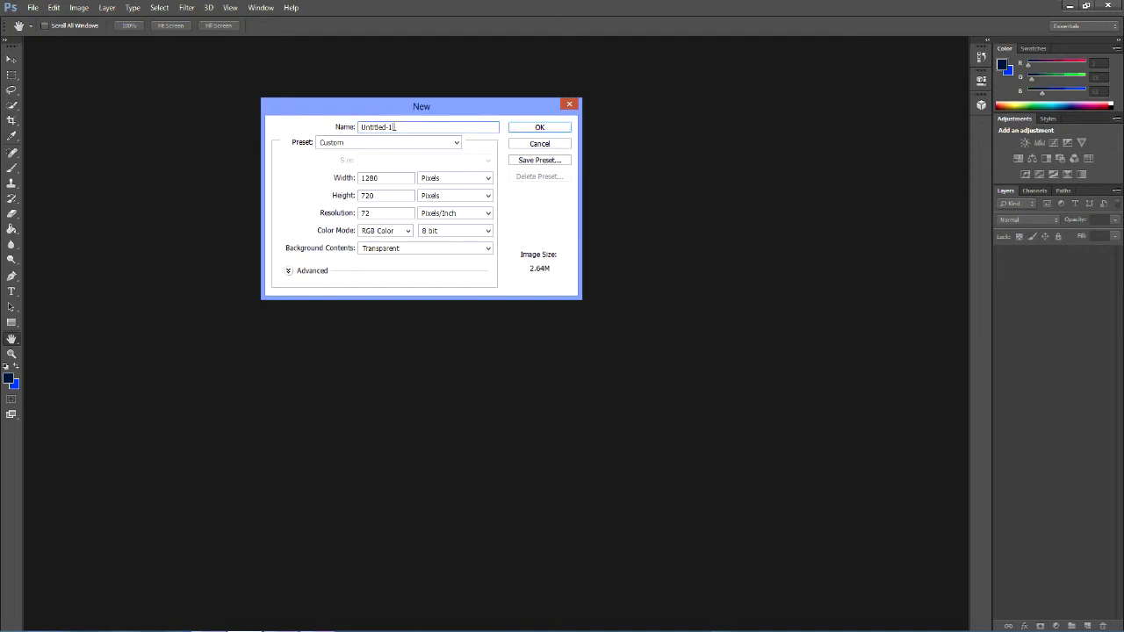
left_click(542, 129)
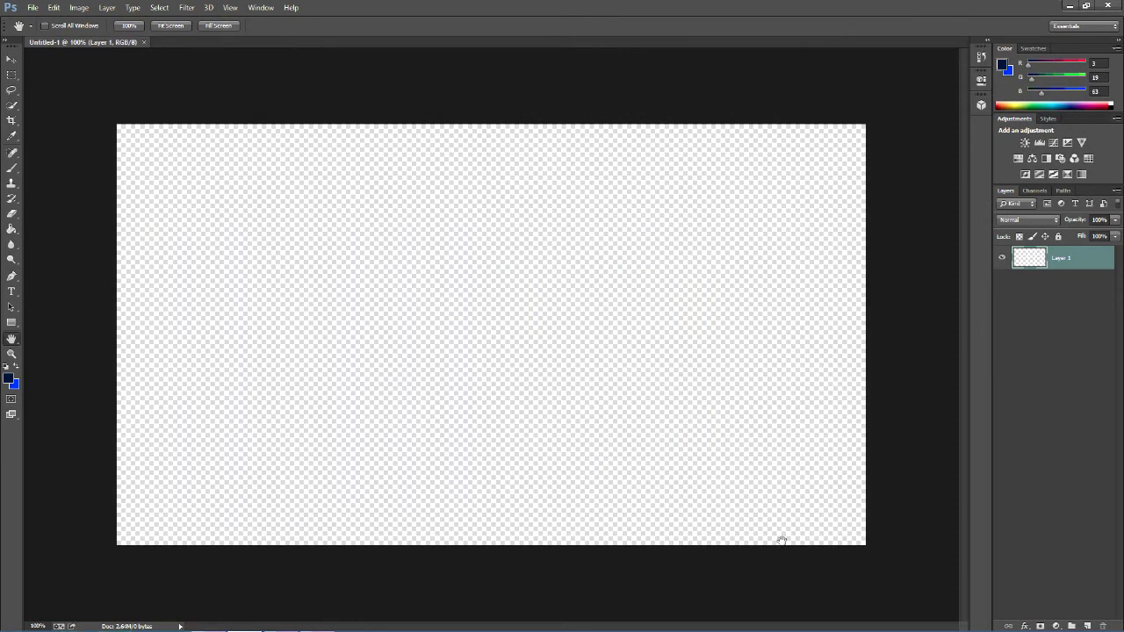
Set the foreground color to a bright blue with RGB values 18, 80, 247
mouse_move(632, 628)
left_click(8, 379)
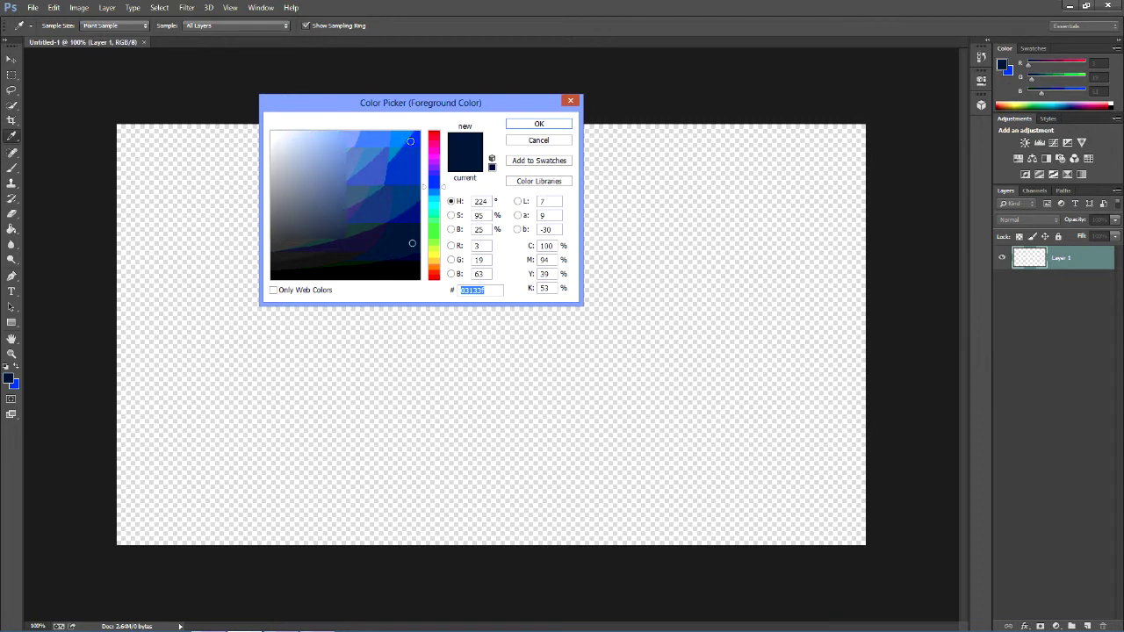
left_click(418, 134)
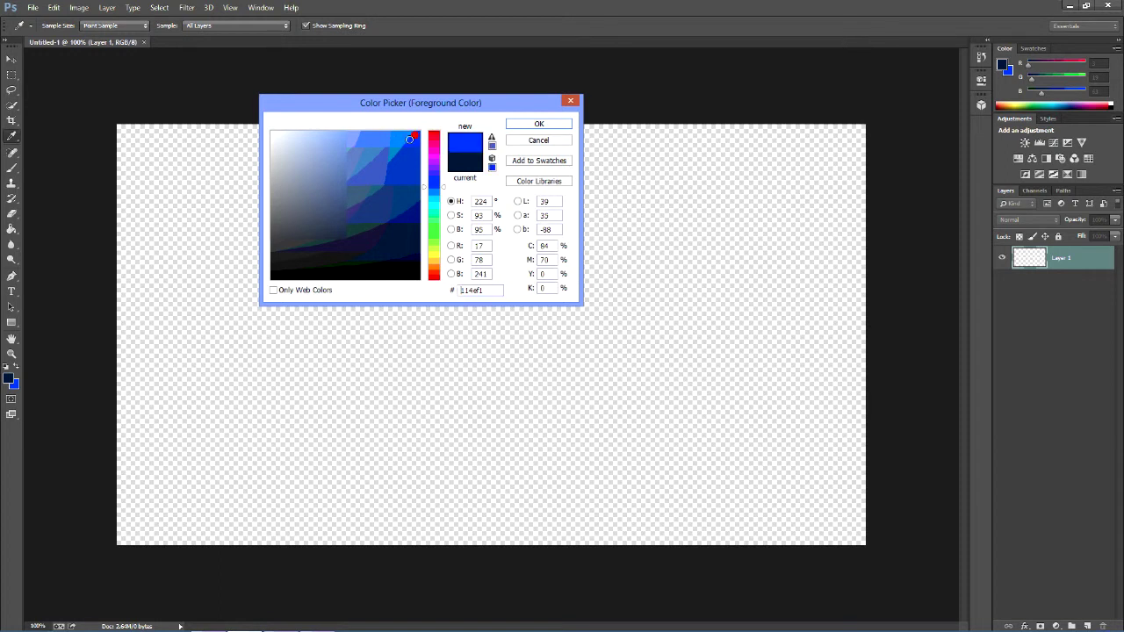
left_click_drag(419, 135, 408, 136)
left_click(549, 123)
key("space")
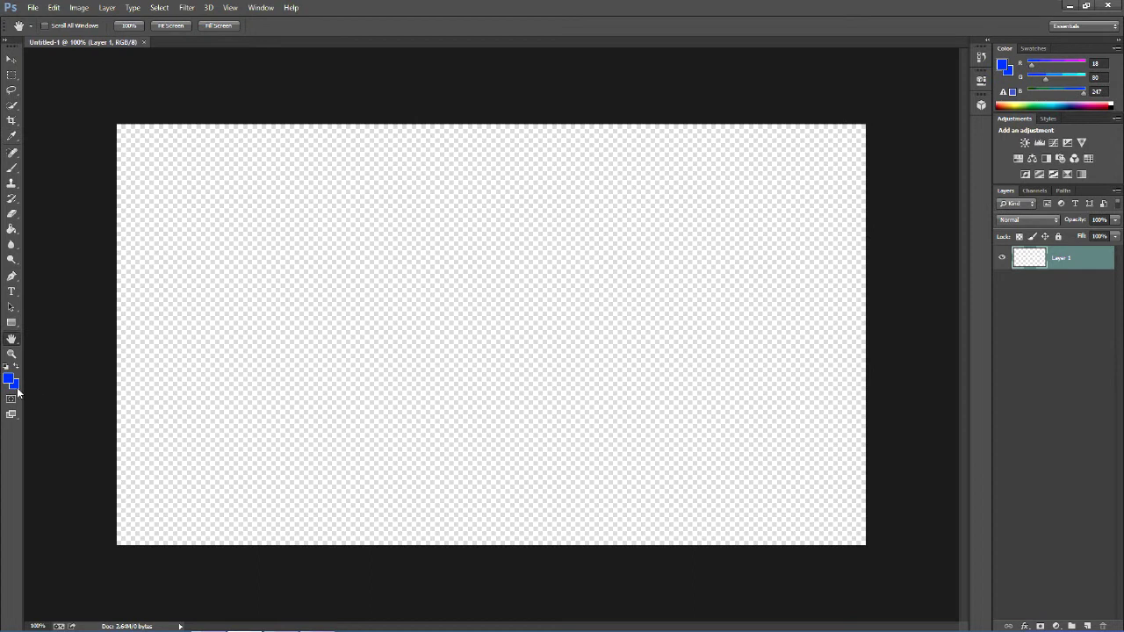
left_click(16, 387)
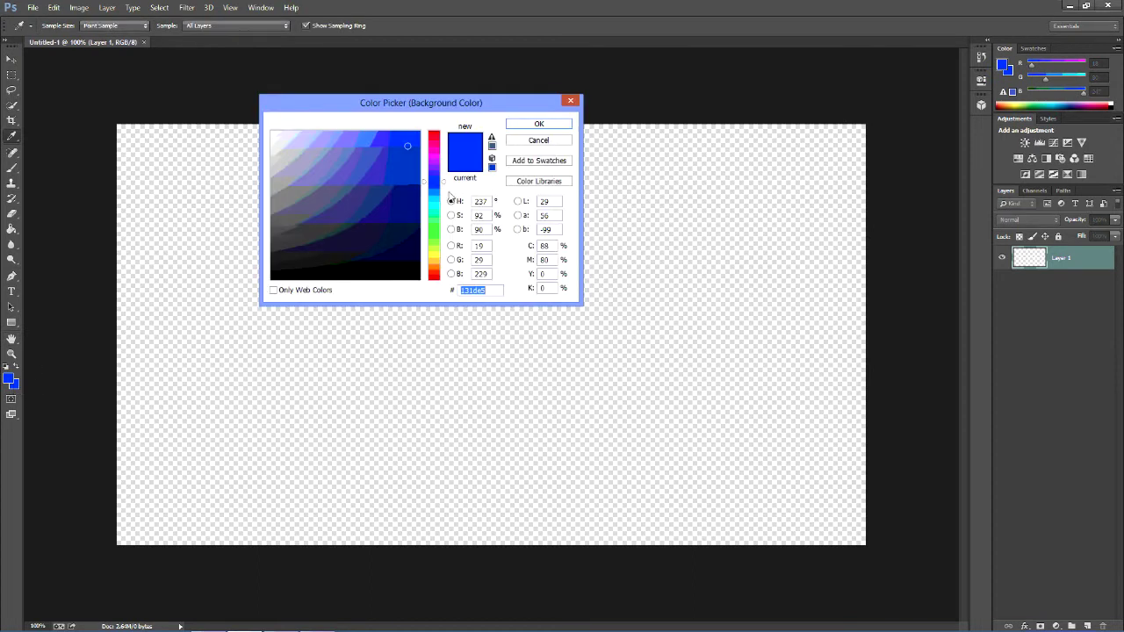
left_click_drag(407, 144, 386, 161)
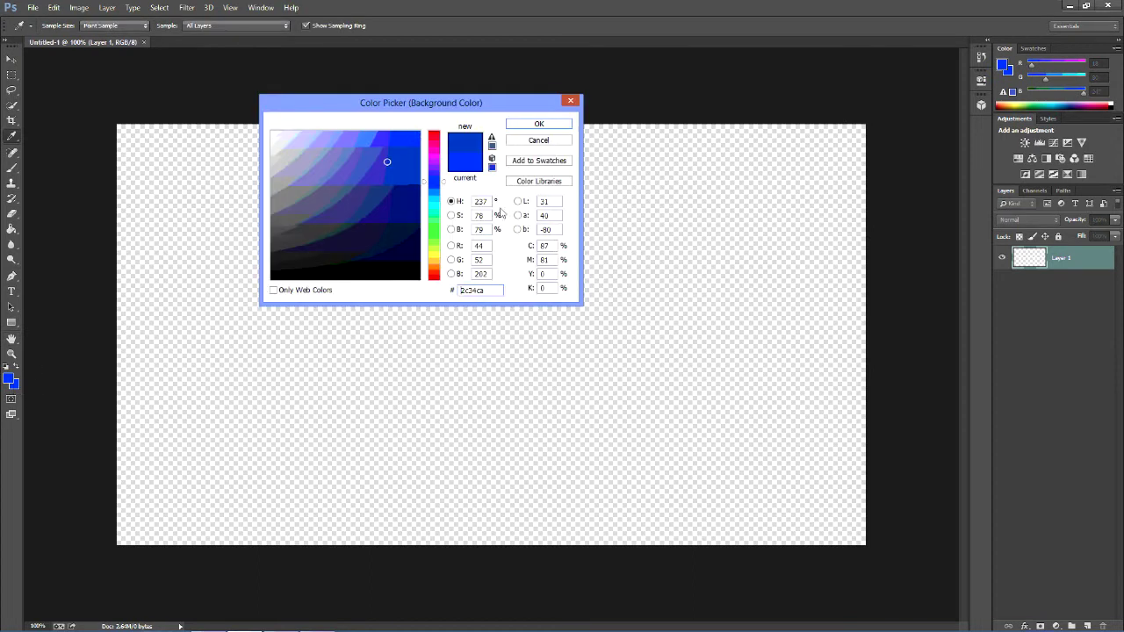
left_click_drag(409, 216, 411, 236)
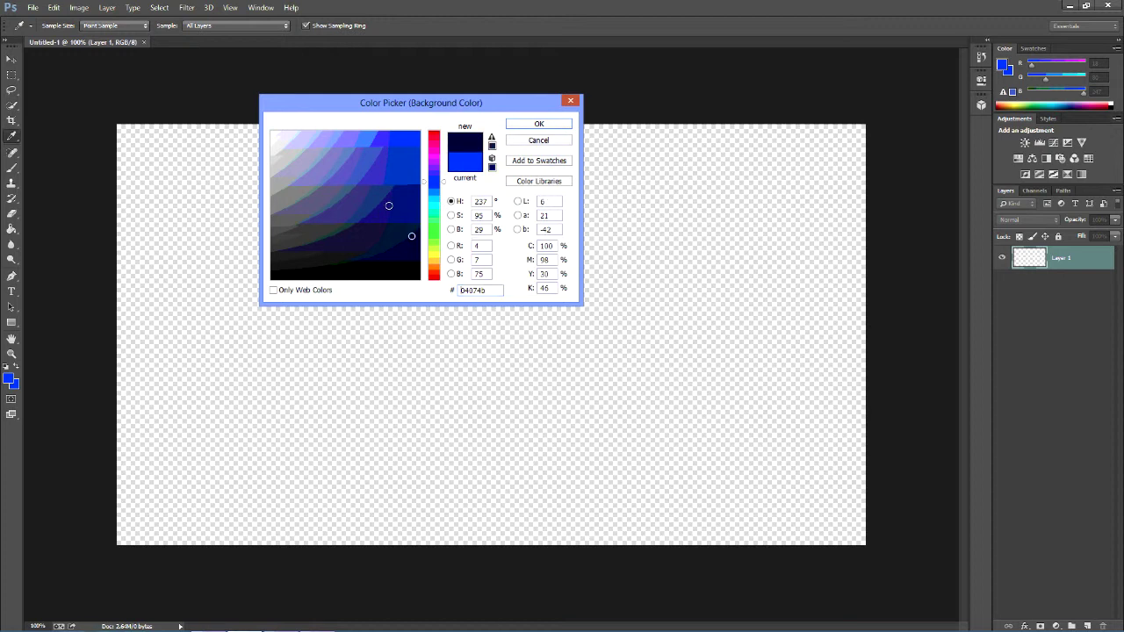
left_click(570, 100)
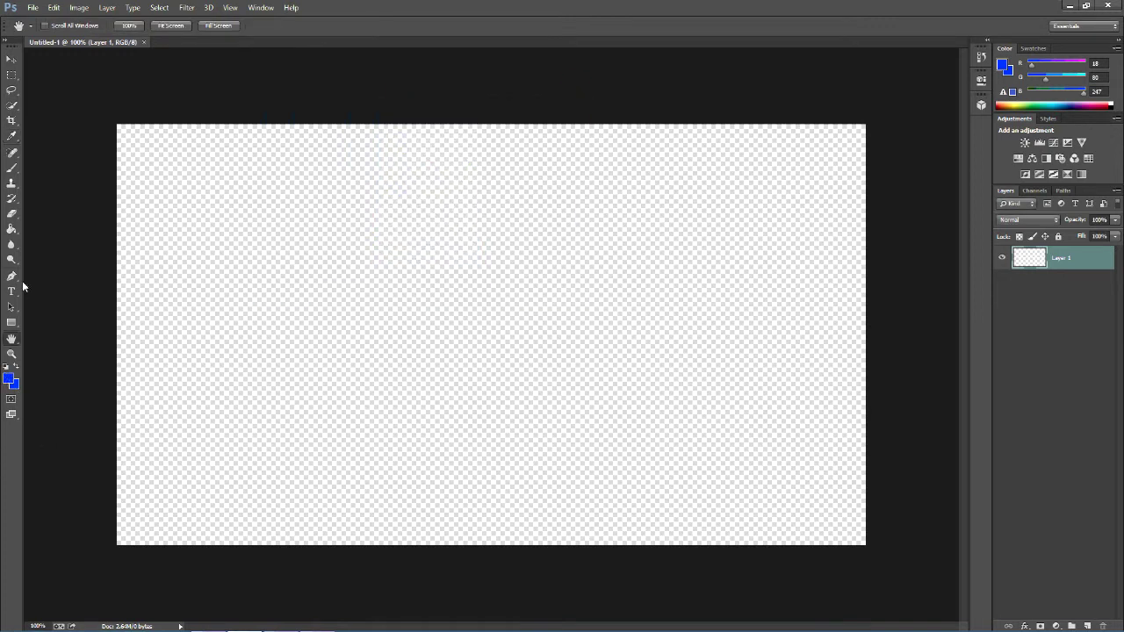
Fill the entire transparent layer with the blue foreground color using the Paint Bucket tool
left_click(12, 230)
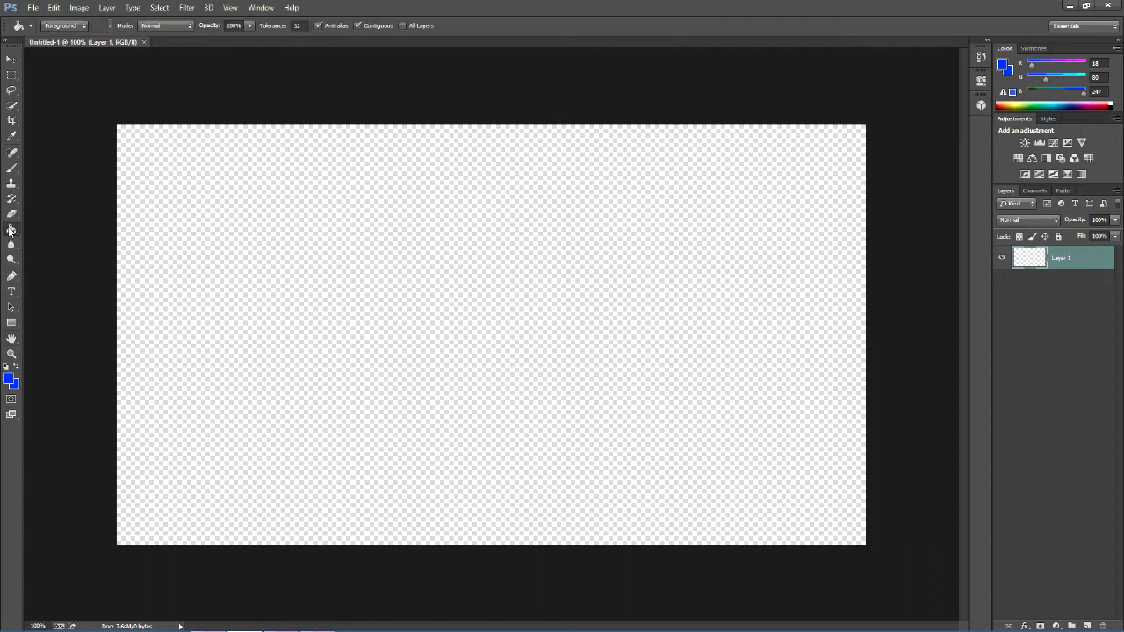
left_click(13, 231)
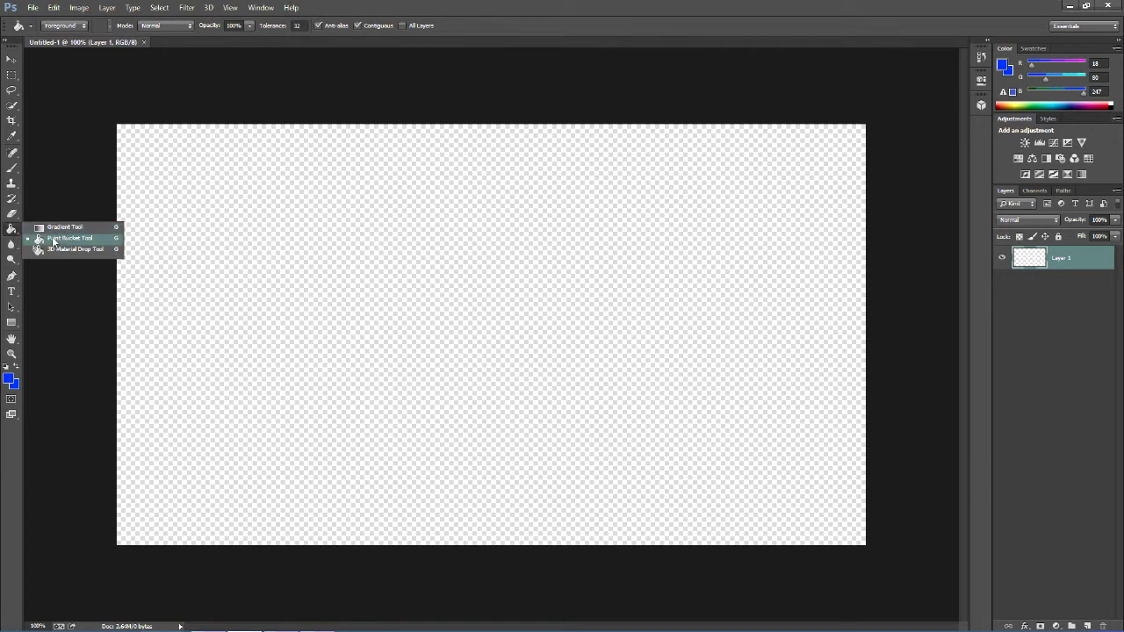
left_click(52, 240)
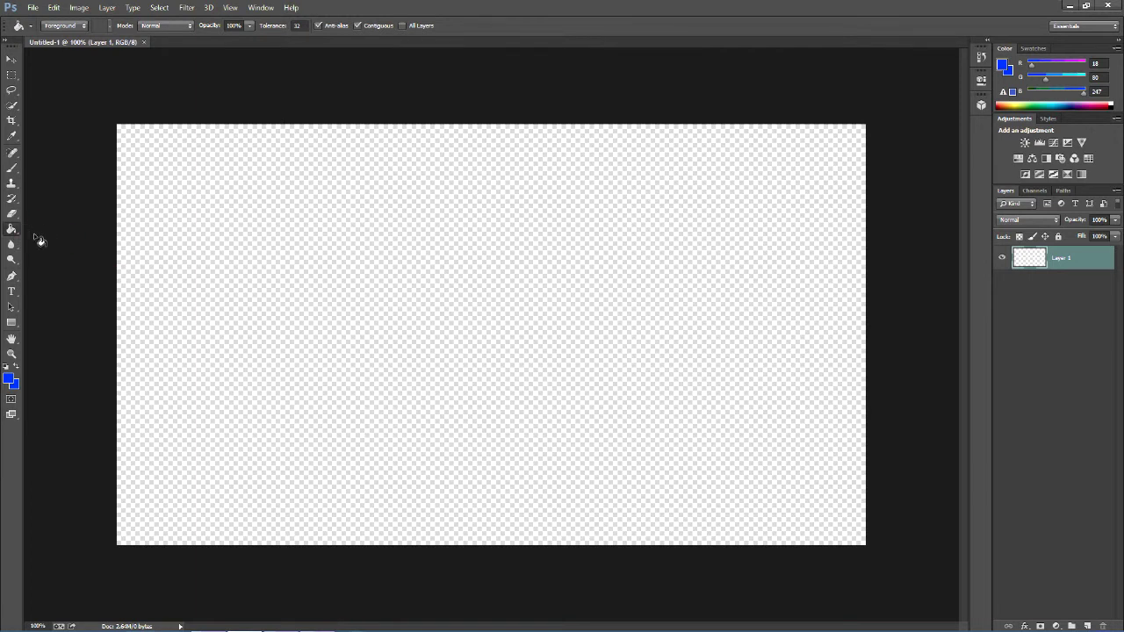
left_click(8, 380)
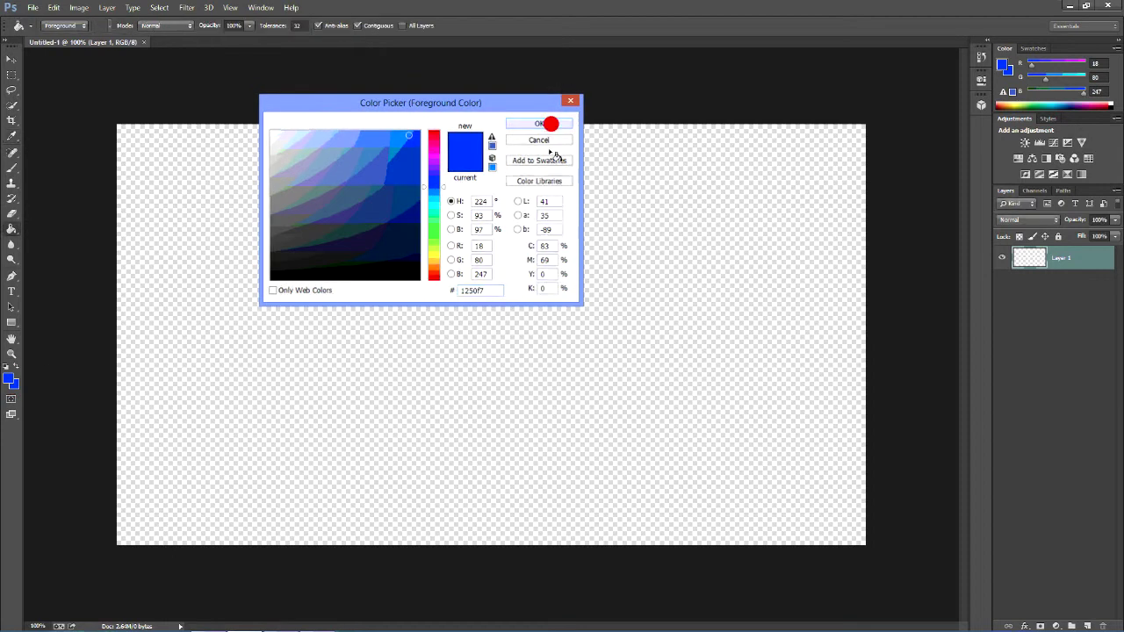
left_click(548, 125)
left_click(454, 326)
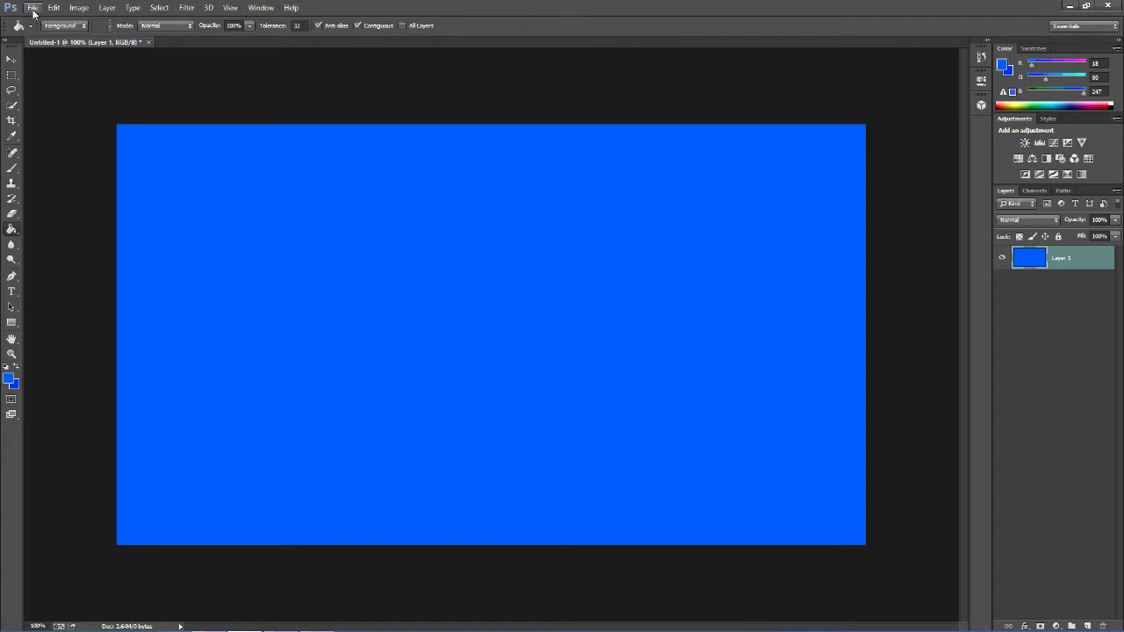
Create a wide text box across the upper part of the canvas and enter "WORLD EDIT SECRETS"
left_click(12, 292)
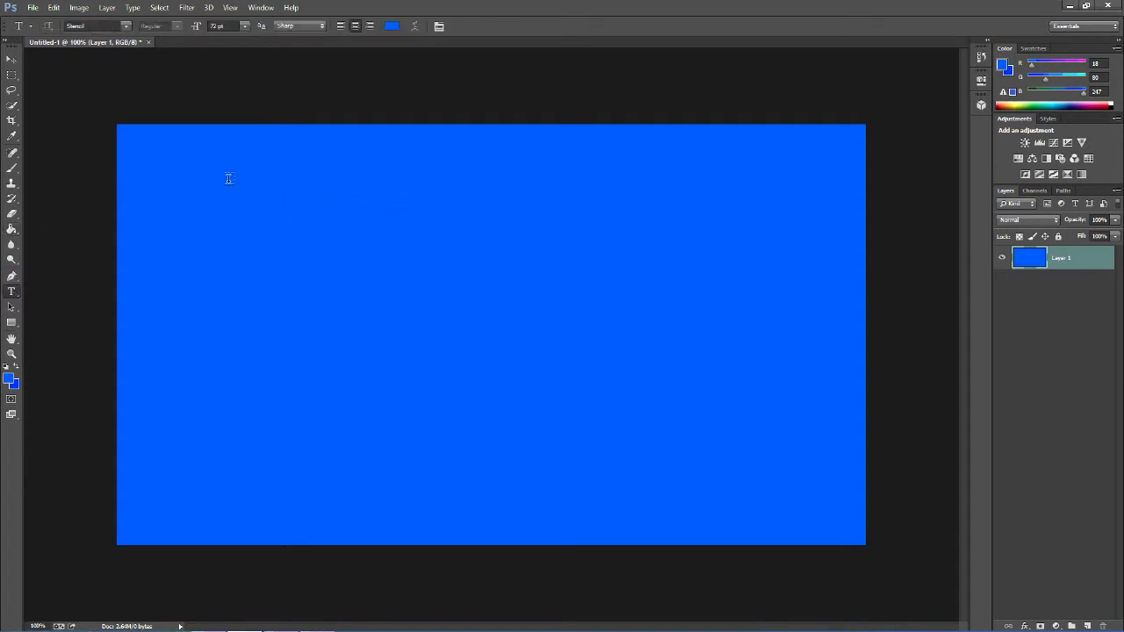
left_click_drag(228, 180, 790, 251)
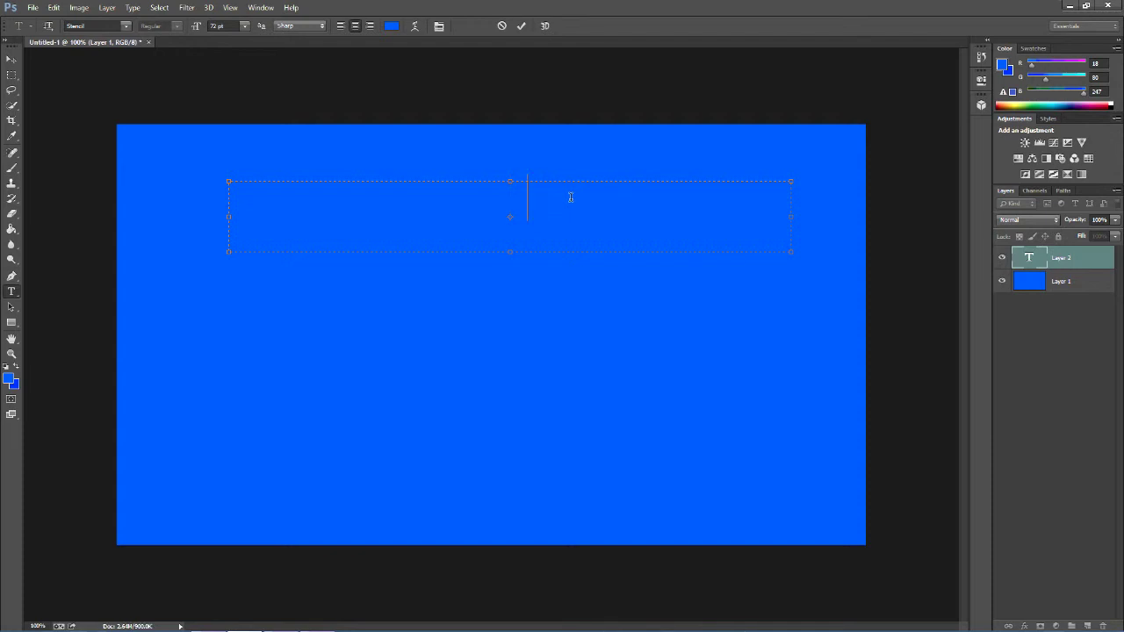
type("It'sa test")
Recolor the whole heading text from the background blue to a medium green
left_click_drag(732, 198, 24, 218)
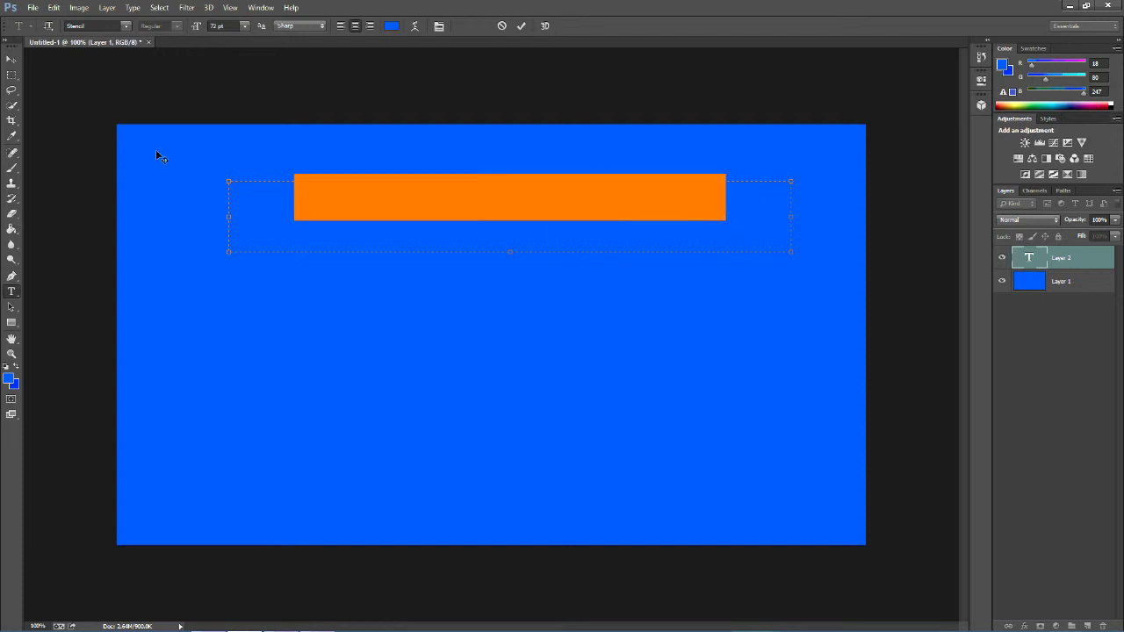
left_click(389, 23)
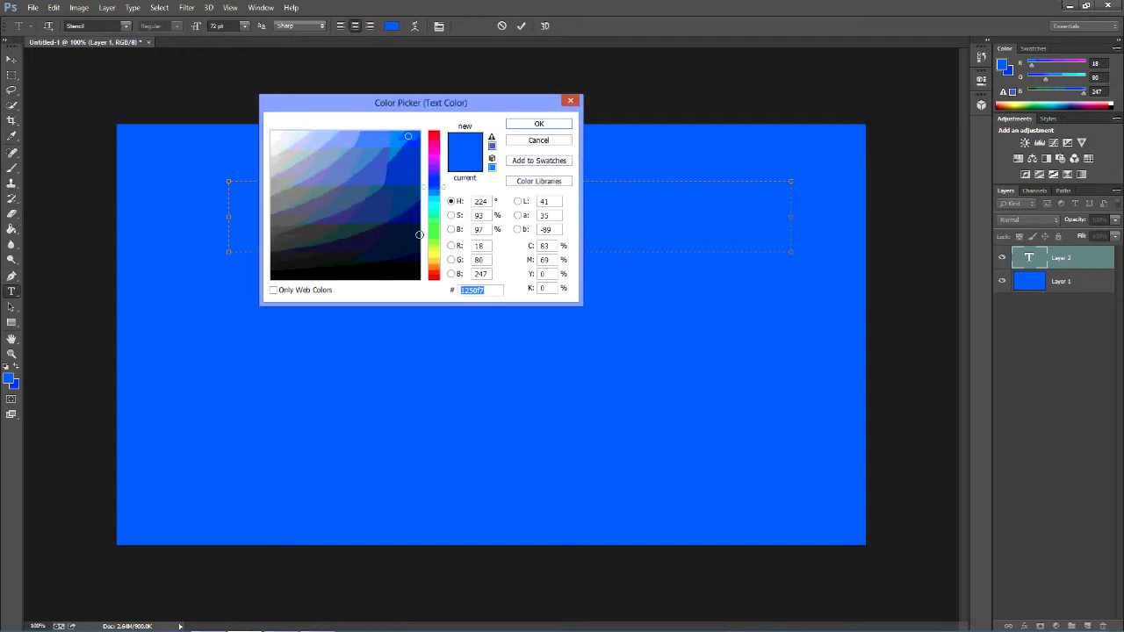
left_click(433, 219)
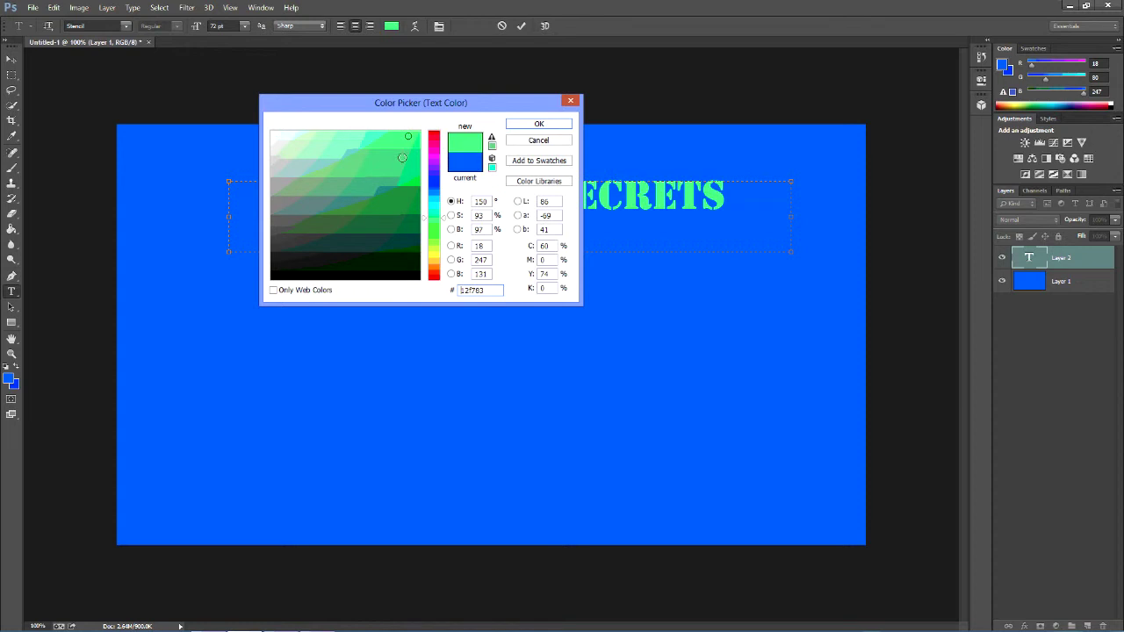
left_click(399, 158)
left_click(539, 124)
mouse_move(758, 205)
left_mouse_down()
mouse_move(268, 216)
mouse_move(765, 217)
left_mouse_up()
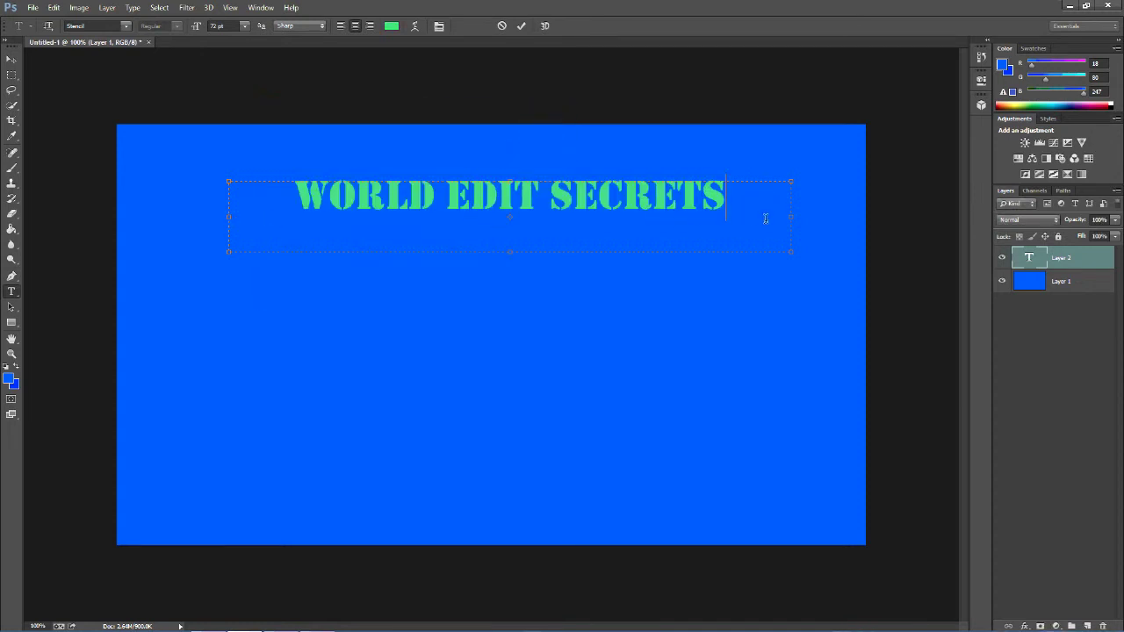
Change the font of the whole heading to MineCrafter 3
mouse_move(305, 219)
left_mouse_down()
mouse_move(766, 208)
mouse_move(193, 251)
mouse_move(179, 242)
left_mouse_up()
left_click(126, 27)
scroll(176, 187, "up", 14)
scroll(186, 178, "up", 9)
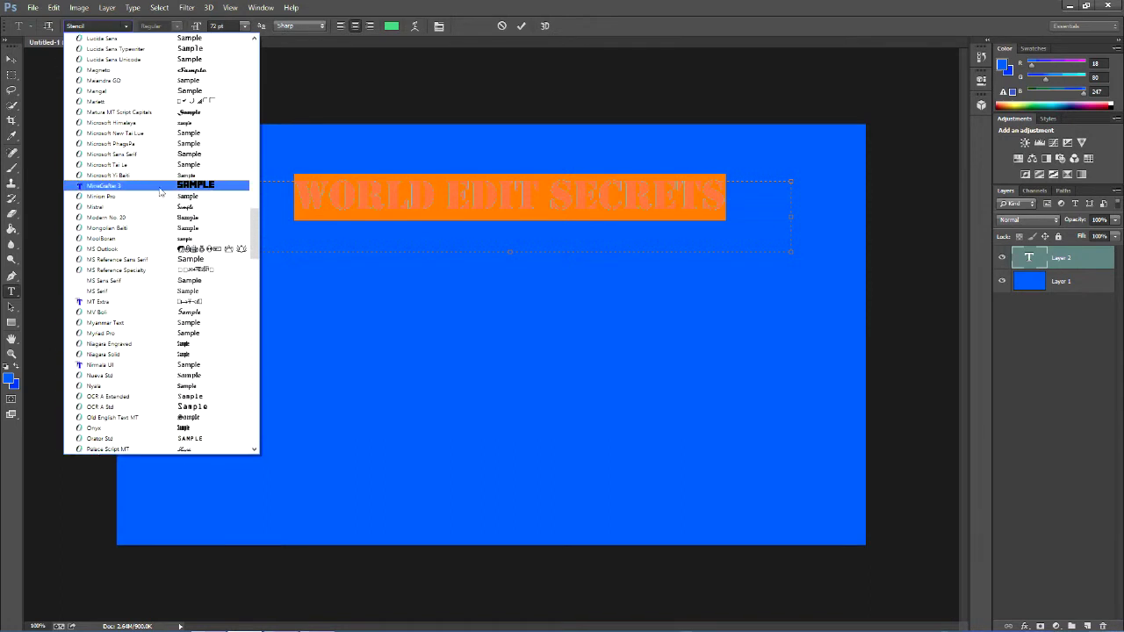
left_click(112, 186)
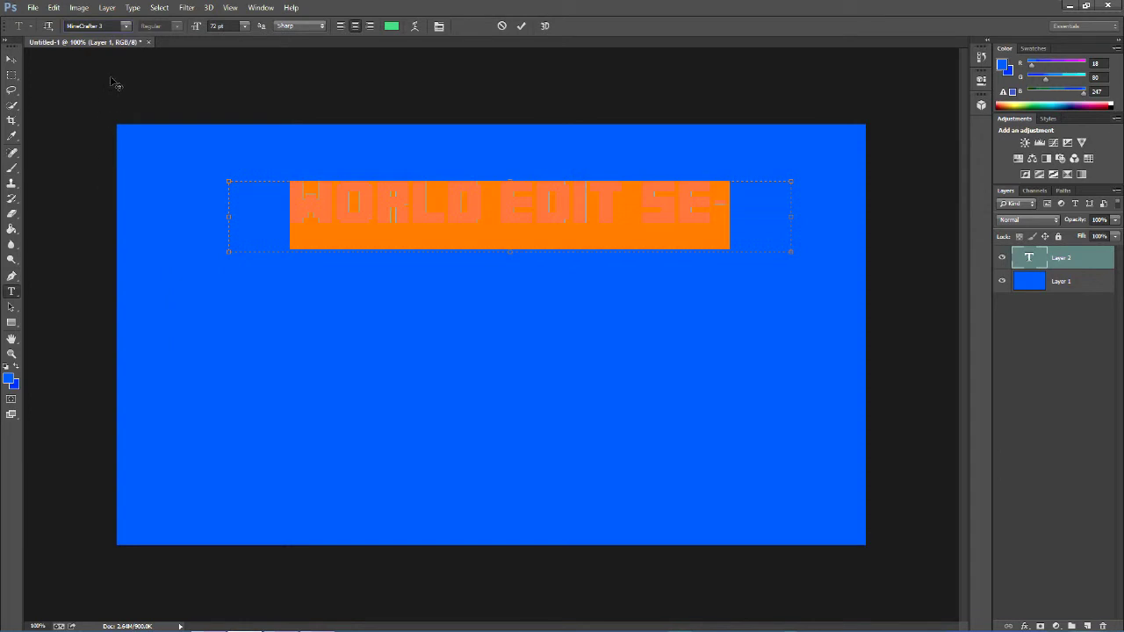
Enlarge the heading's text box past the canvas's right edge so the full title fits on one line
left_click(743, 203)
left_click_drag(754, 213, 50, 218)
left_click_drag(793, 259, 895, 295)
Set the font size of the whole heading to 66 pt
left_click_drag(865, 219, 150, 217)
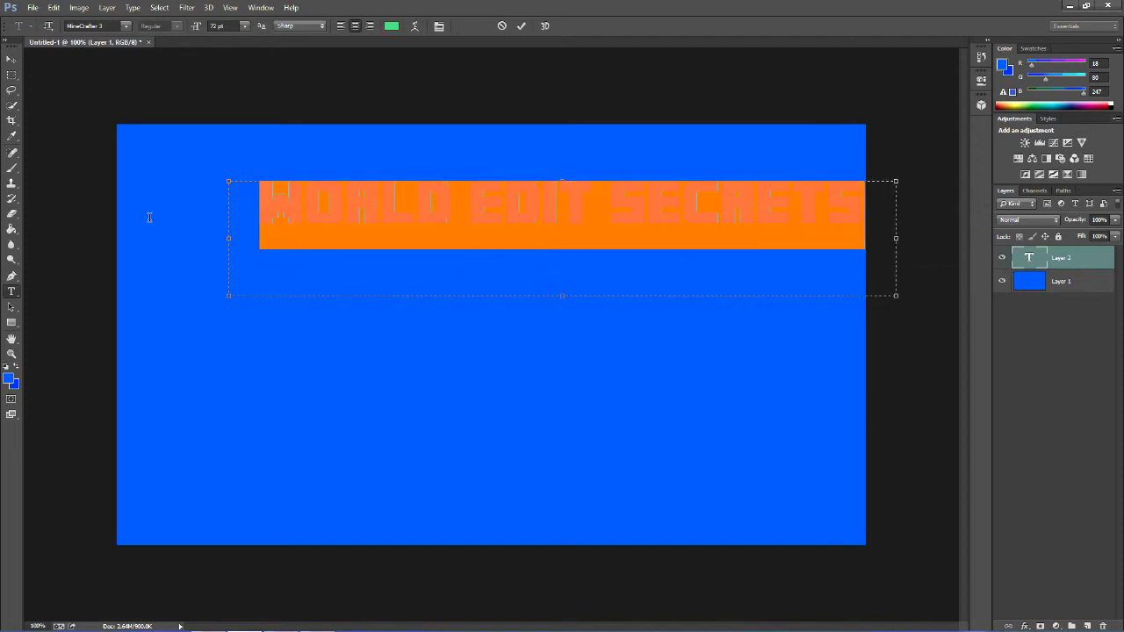
left_click(245, 25)
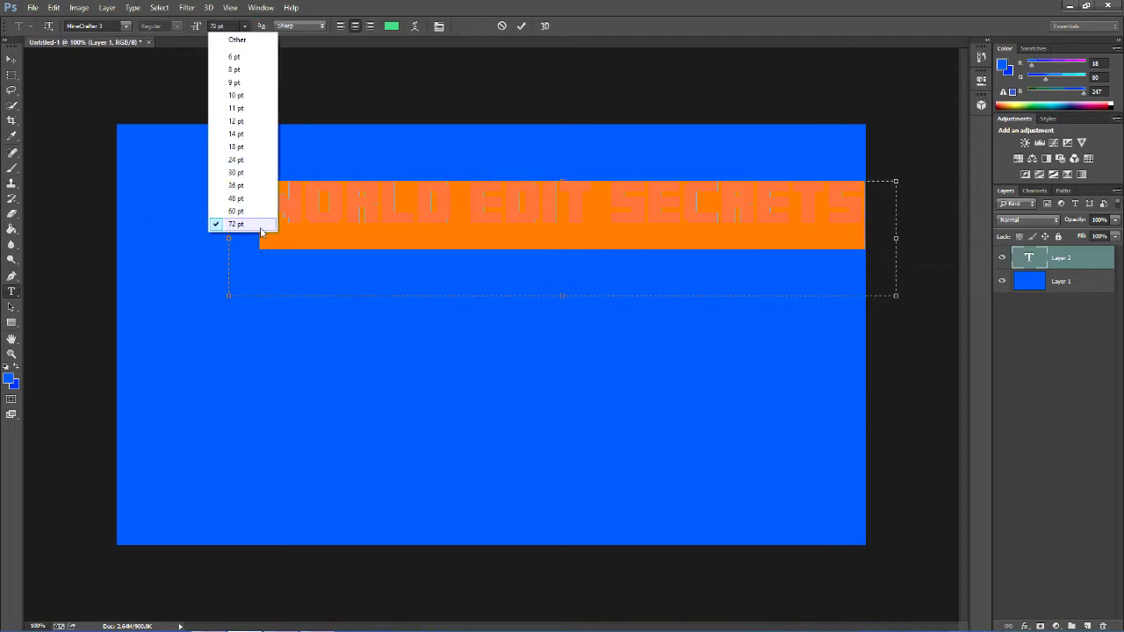
left_click(222, 39)
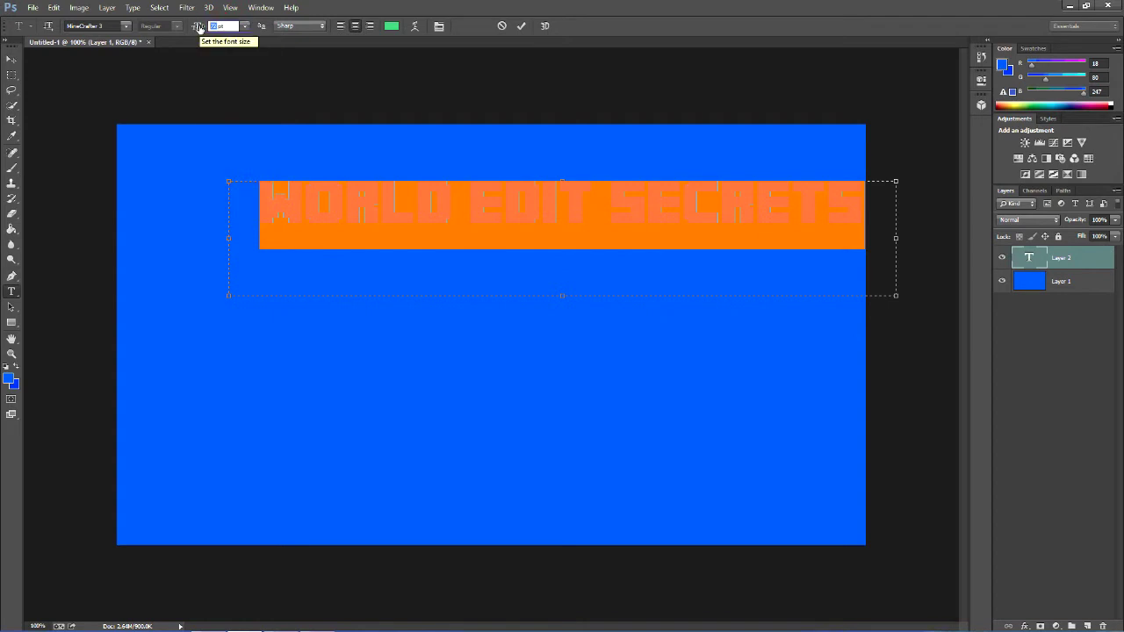
type("60")
key("Return")
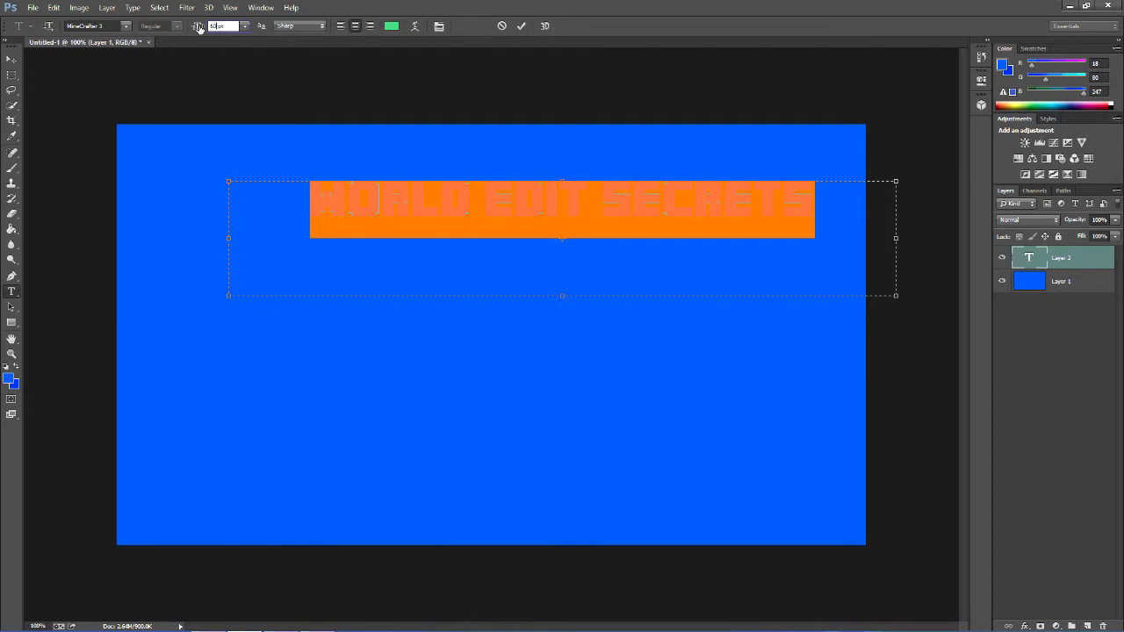
type("606")
key("Return")
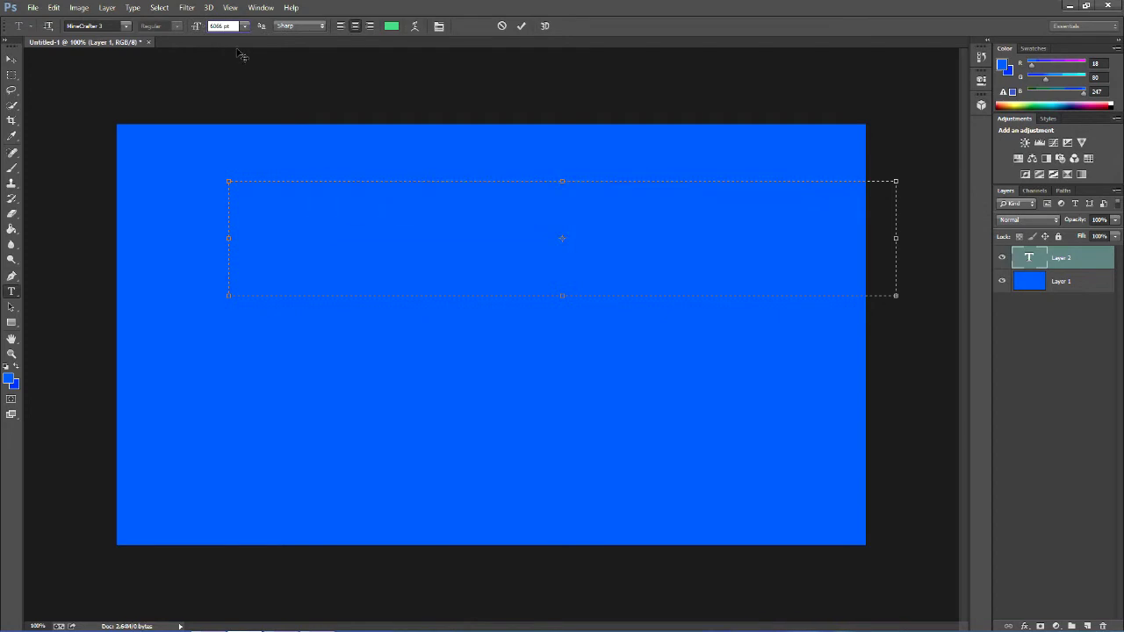
type("6")
key("Return")
type("66")
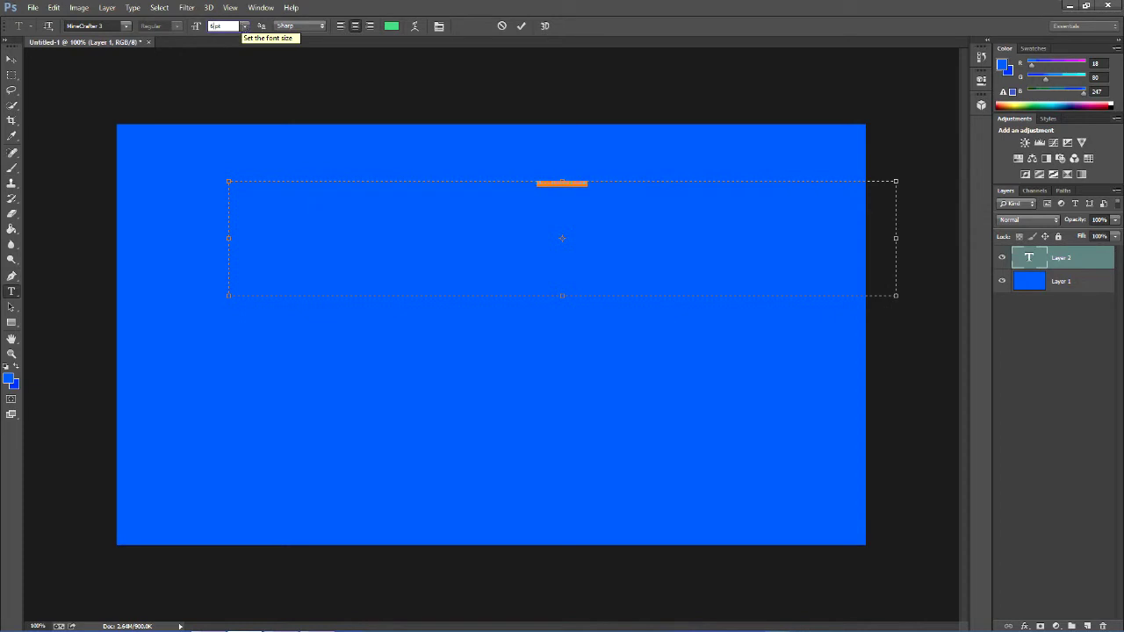
key("Return")
left_click(653, 293)
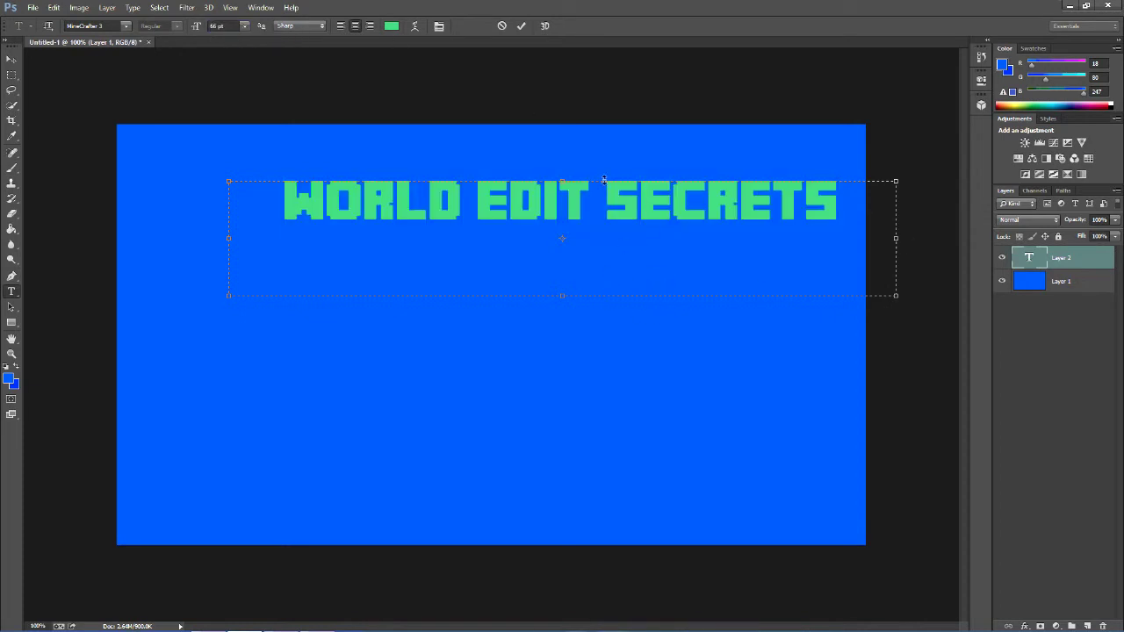
Move the heading up so it sits horizontally centered just below the canvas's top edge
left_click_drag(531, 340, 459, 319)
left_click(474, 368)
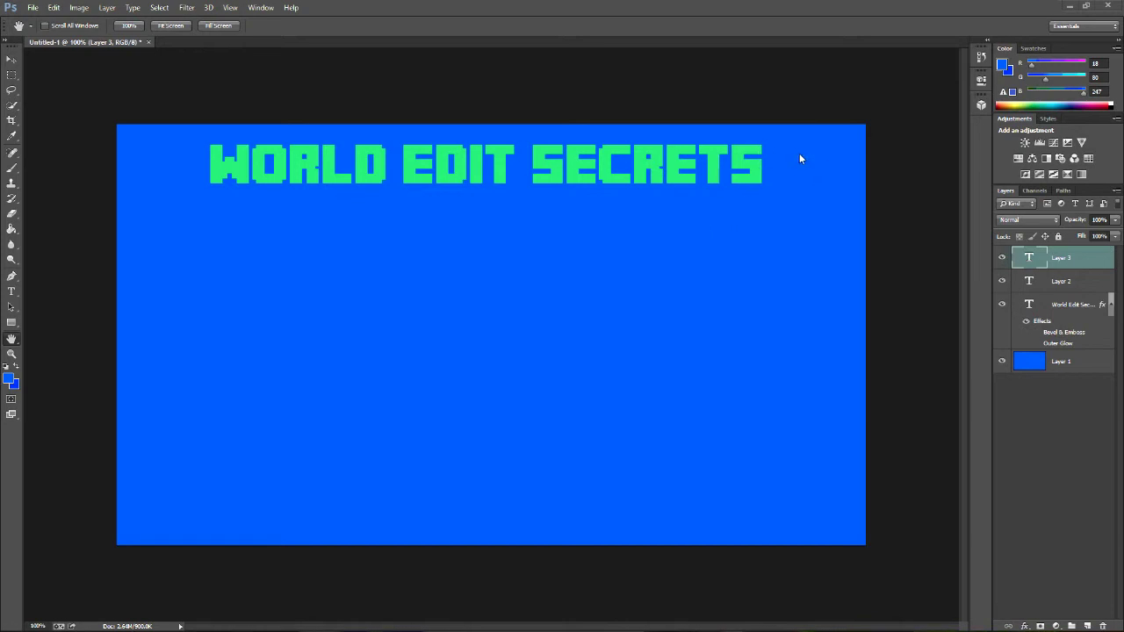
Apply Bevel & Emboss with Contour and a Drop Shadow to the World Edit Secrets text layer
right_click(1062, 306)
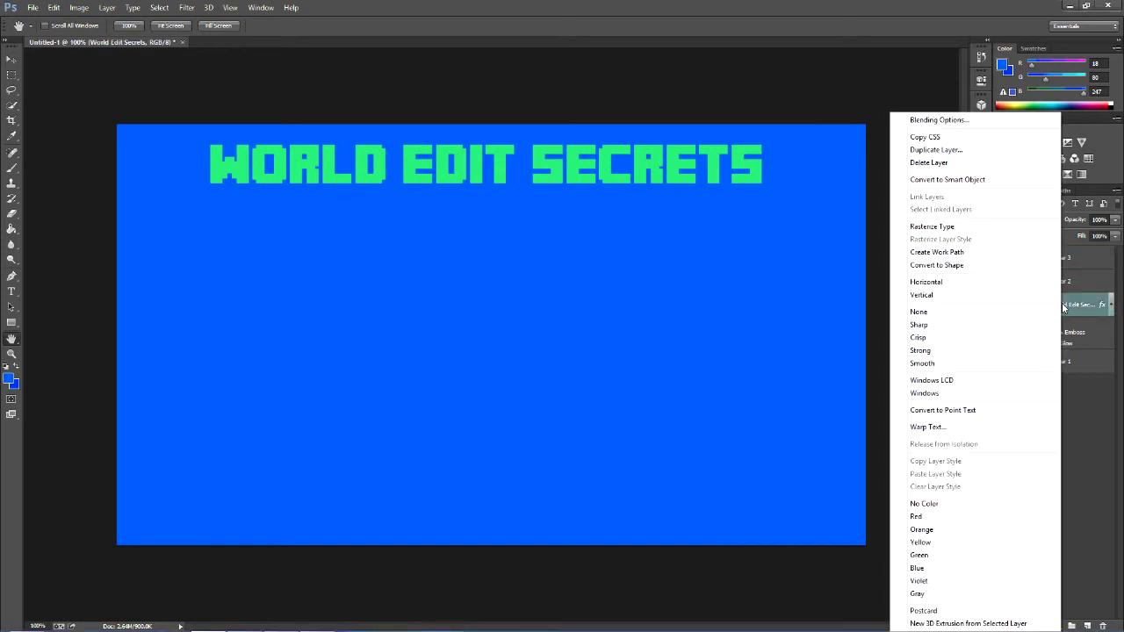
left_click(937, 119)
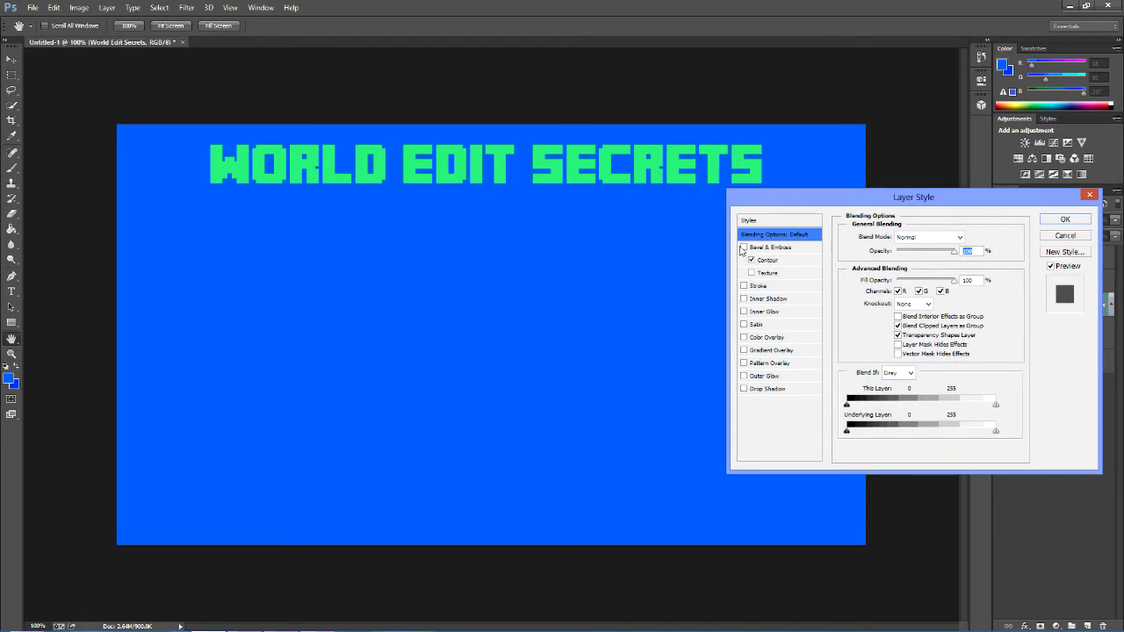
left_click(744, 247)
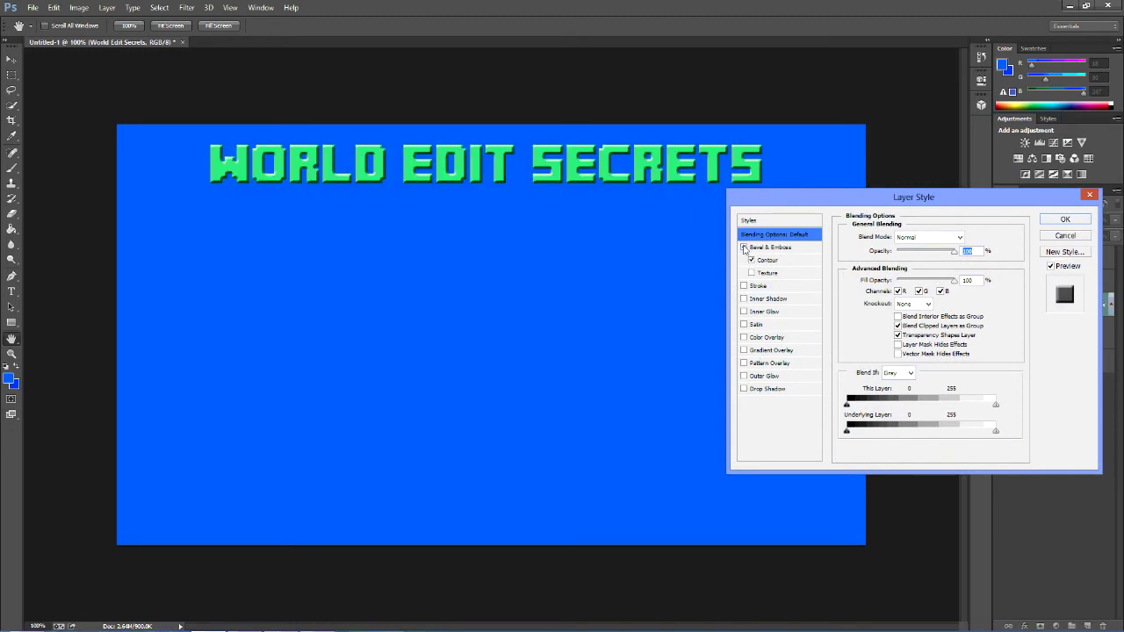
left_click(752, 260)
left_click(751, 260)
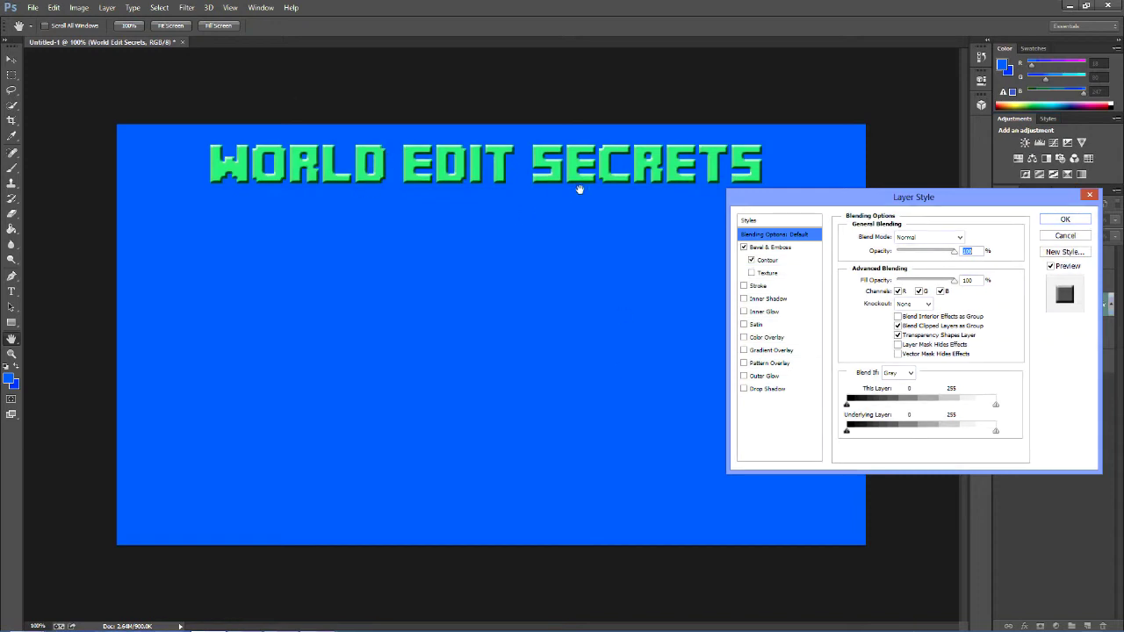
left_click(745, 390)
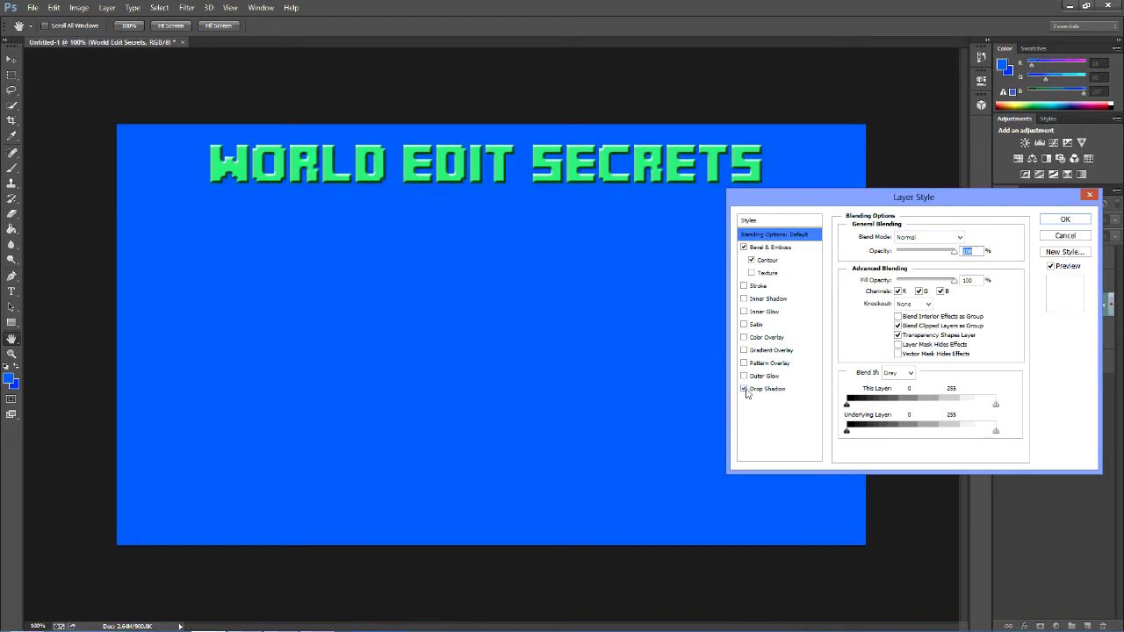
left_click(744, 389)
left_click(744, 389)
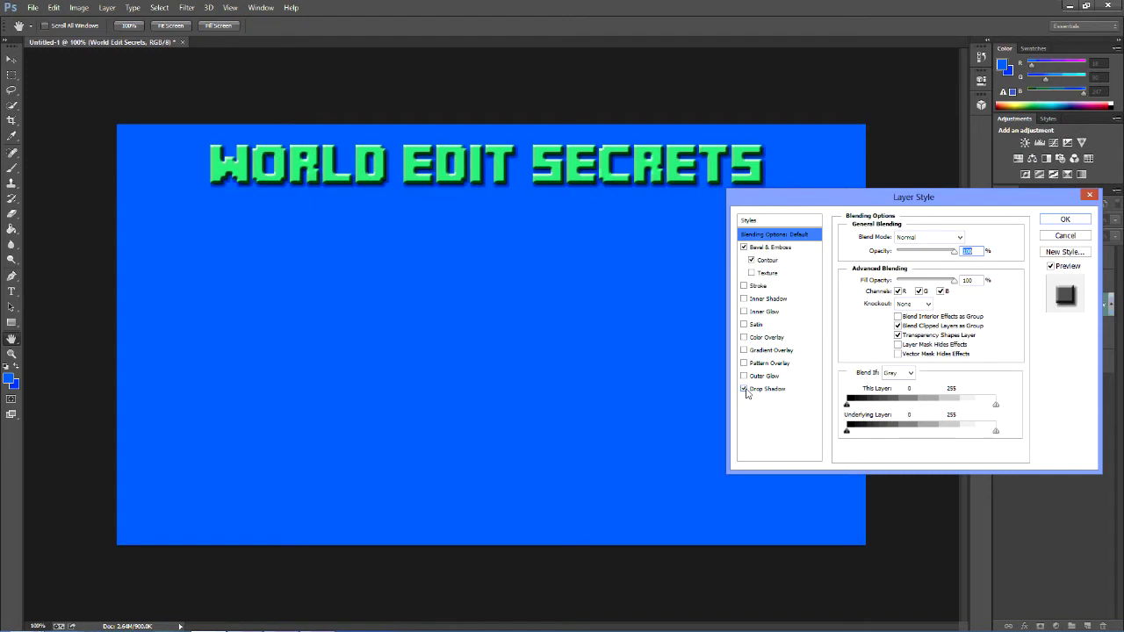
left_click(1072, 220)
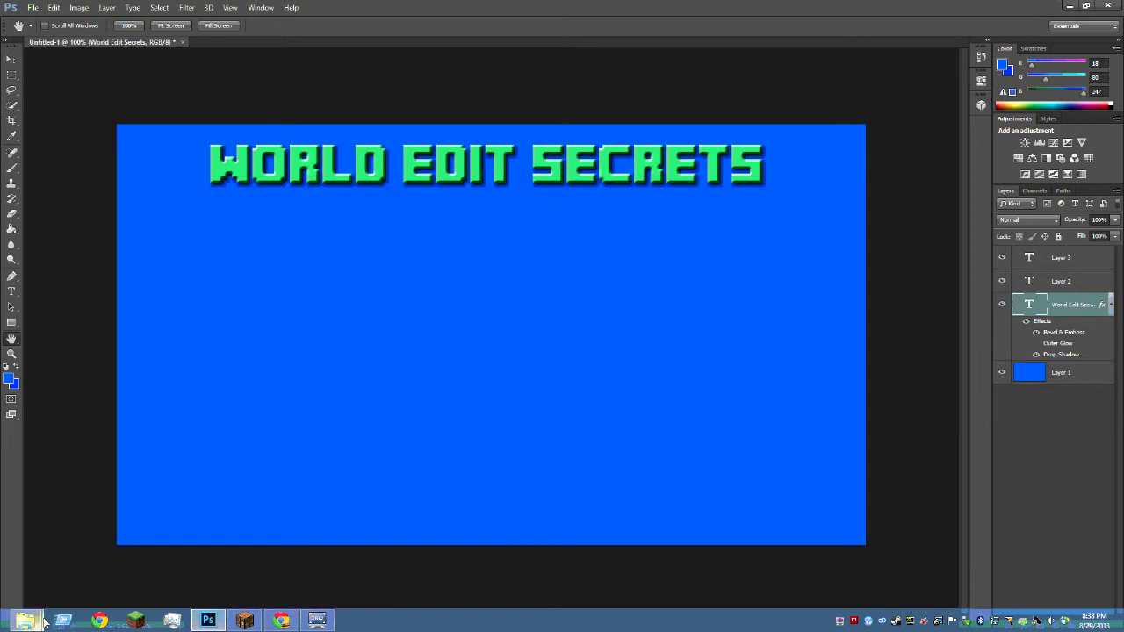
Place the image 2013-08-29_20.34.24 from the Minecraft screenshots folder into the document
mouse_move(44, 623)
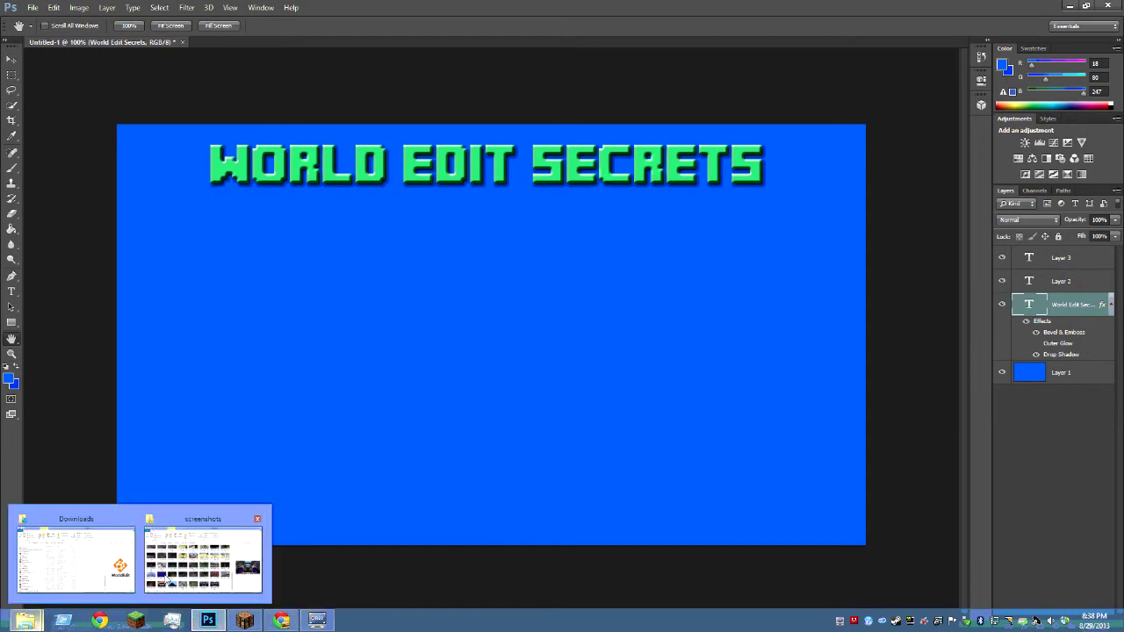
mouse_move(167, 580)
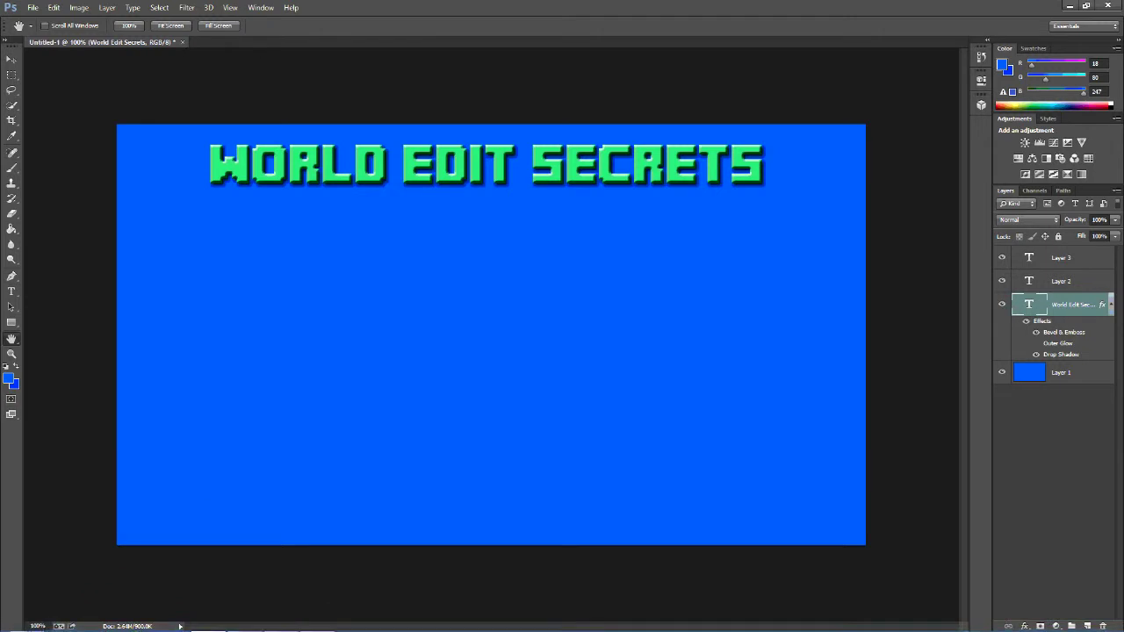
left_click(162, 581)
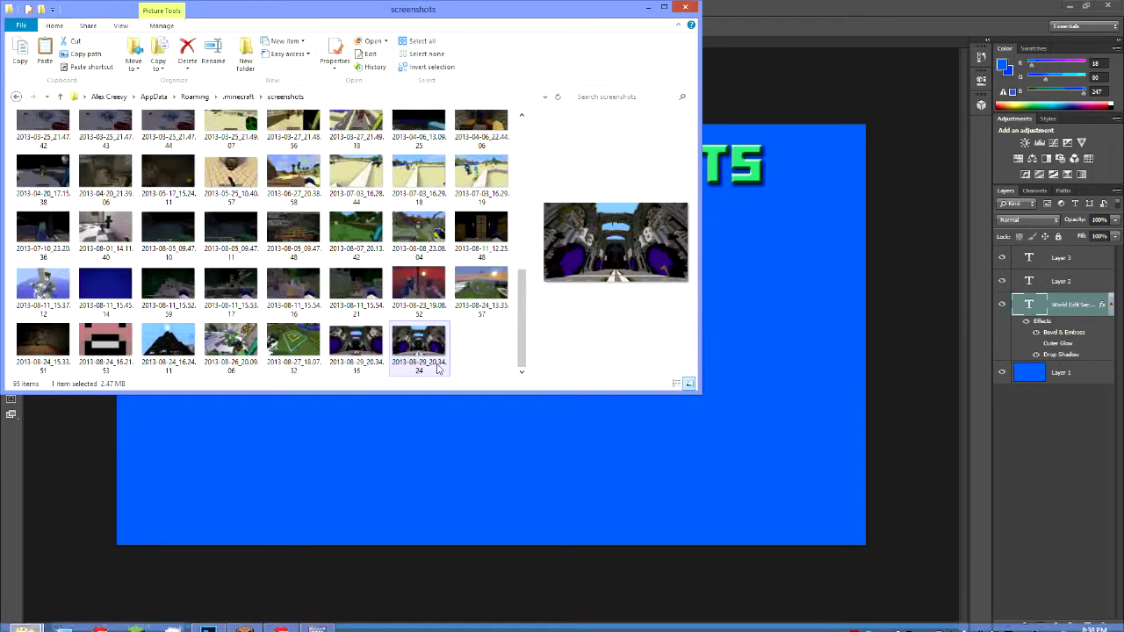
left_click(493, 430)
left_click_drag(597, 155, 593, 173)
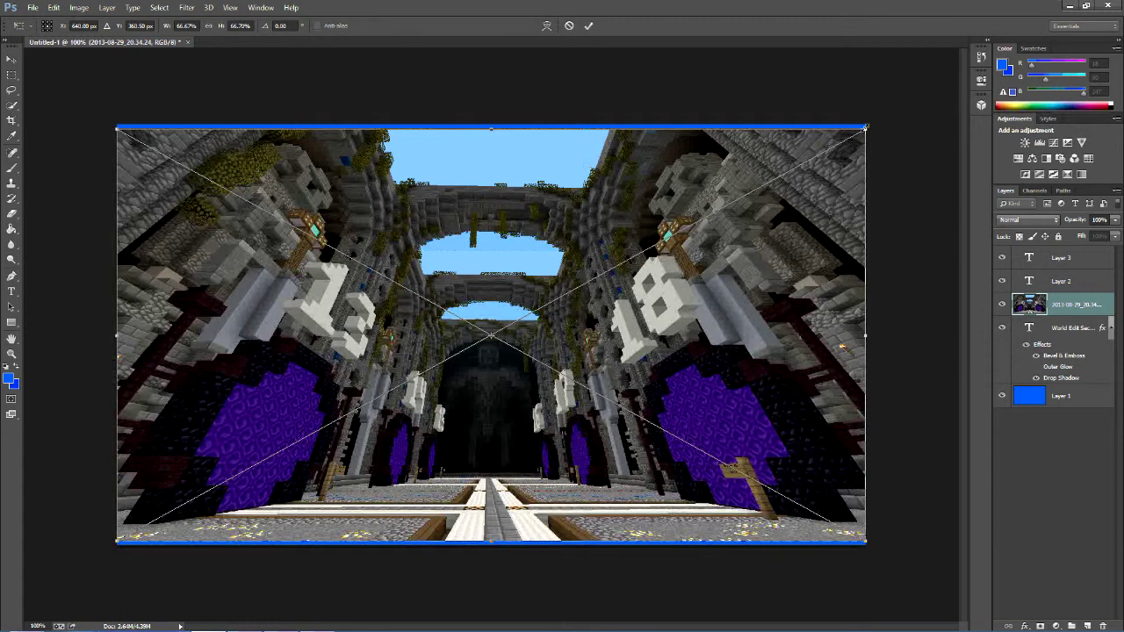
Shrink the placed screenshot to about 51% width and 43% height and center it below the heading
left_click_drag(868, 128, 693, 274)
left_click_drag(529, 343, 611, 290)
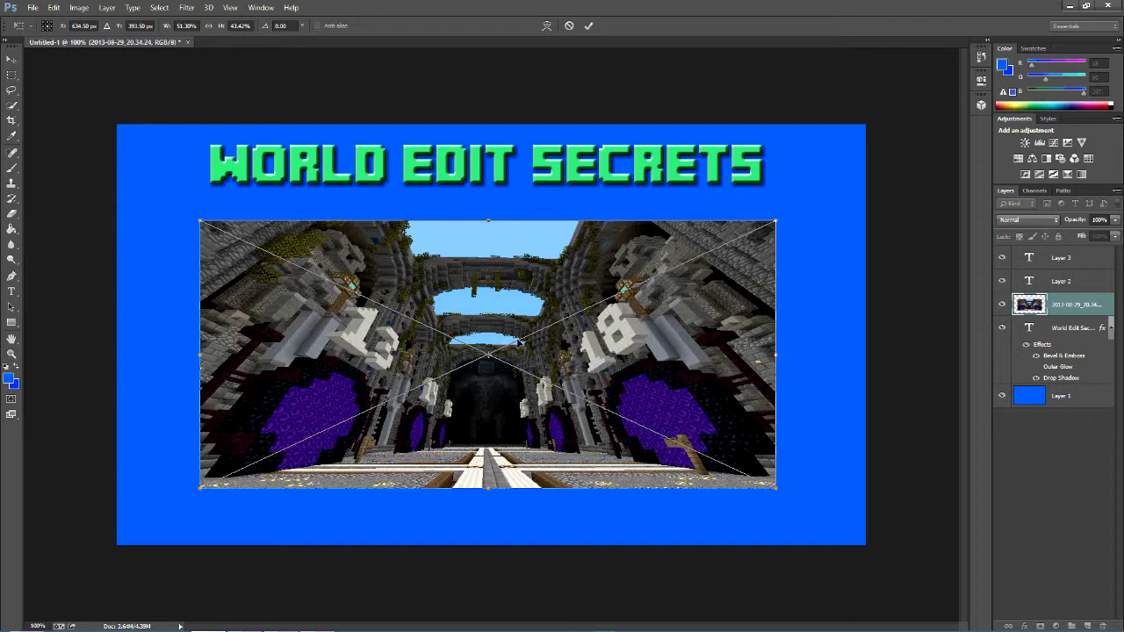
mouse_move(202, 625)
mouse_move(26, 620)
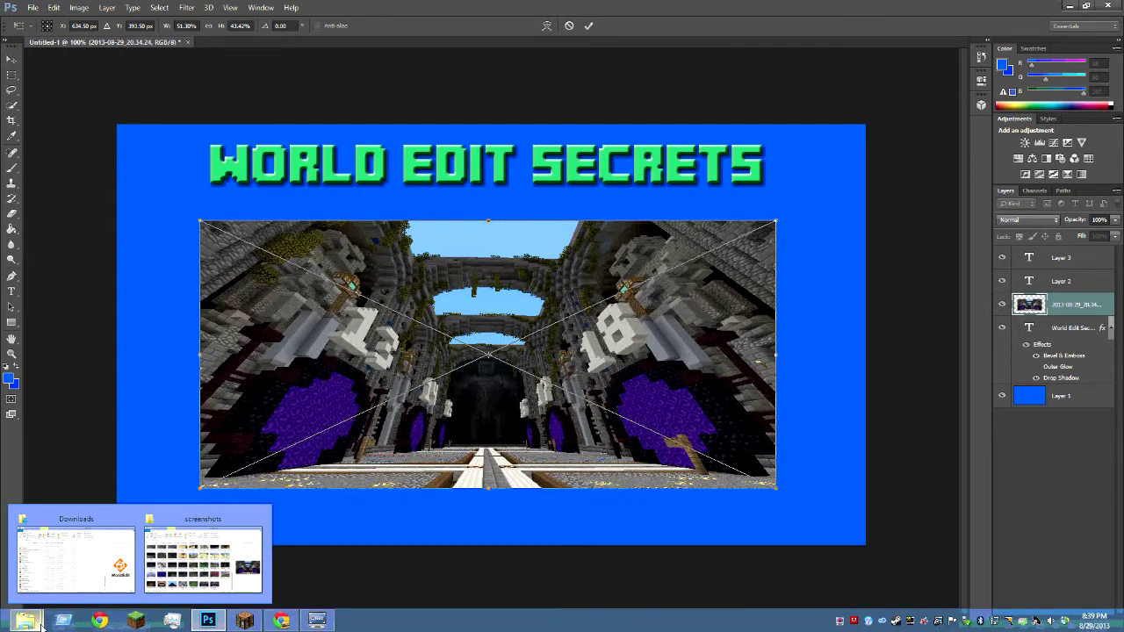
left_click(74, 552)
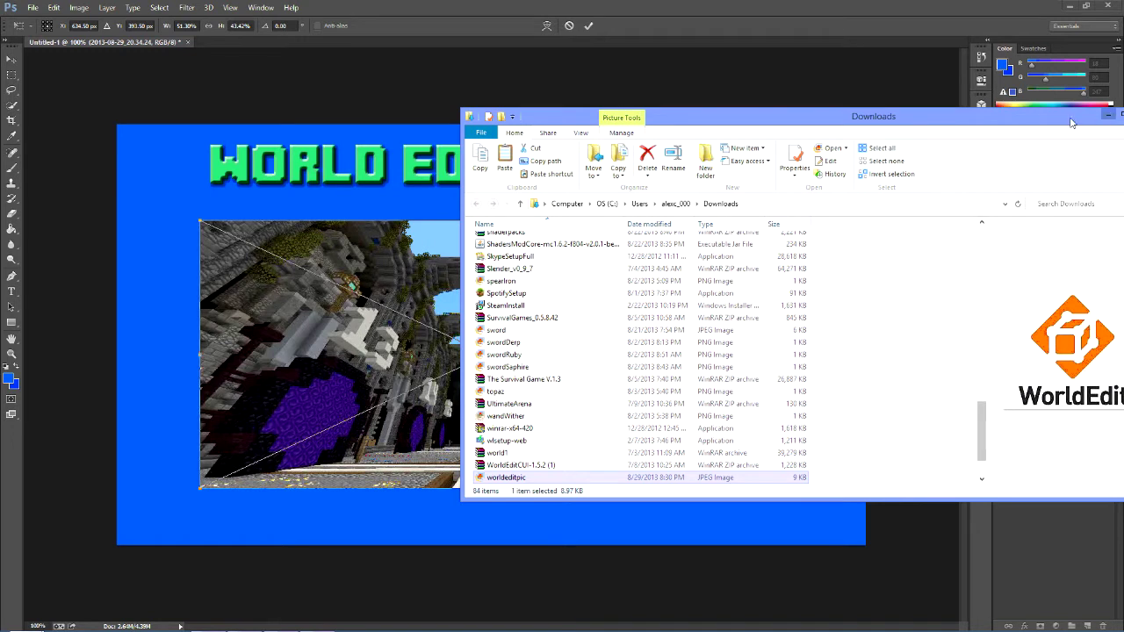
left_click(1102, 117)
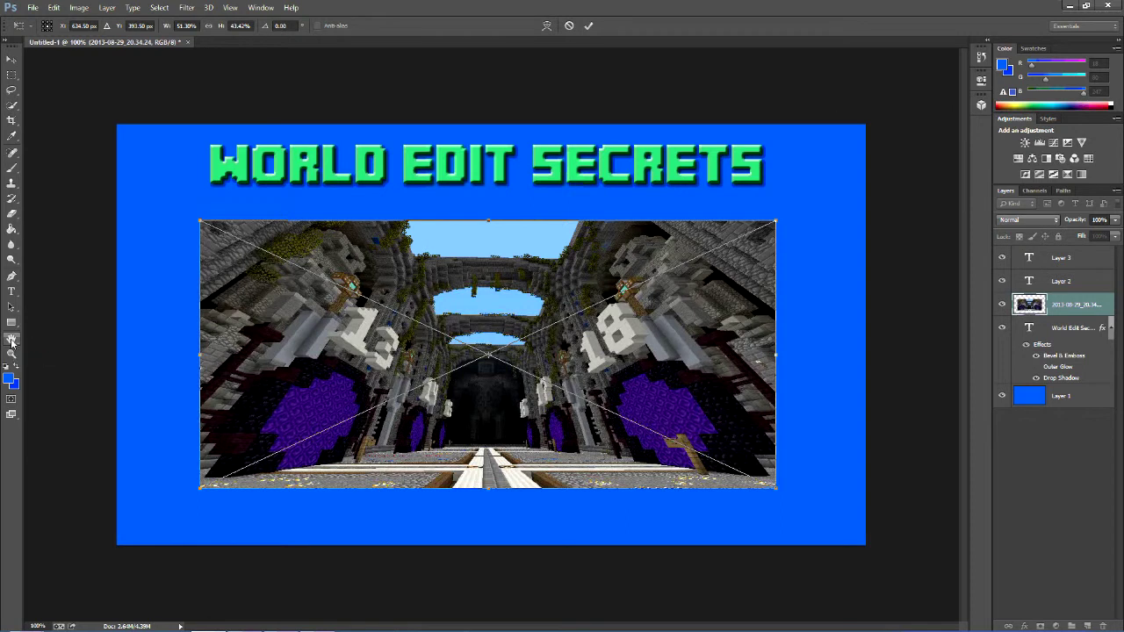
Commit the resized Minecraft screenshot's placement in the document
left_click(13, 340)
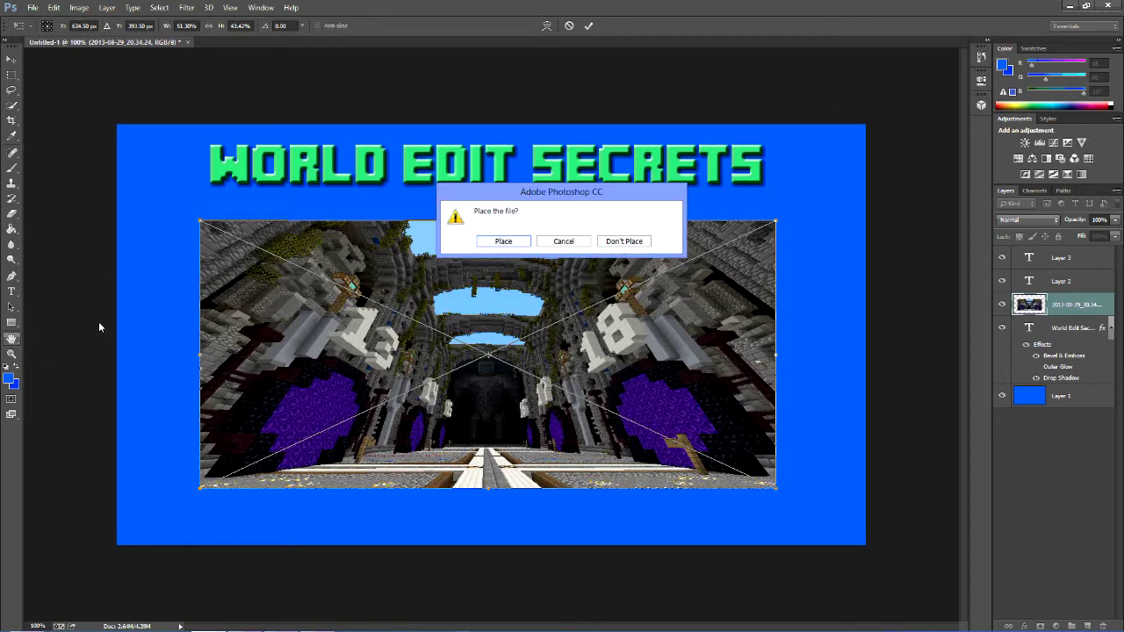
left_click(501, 241)
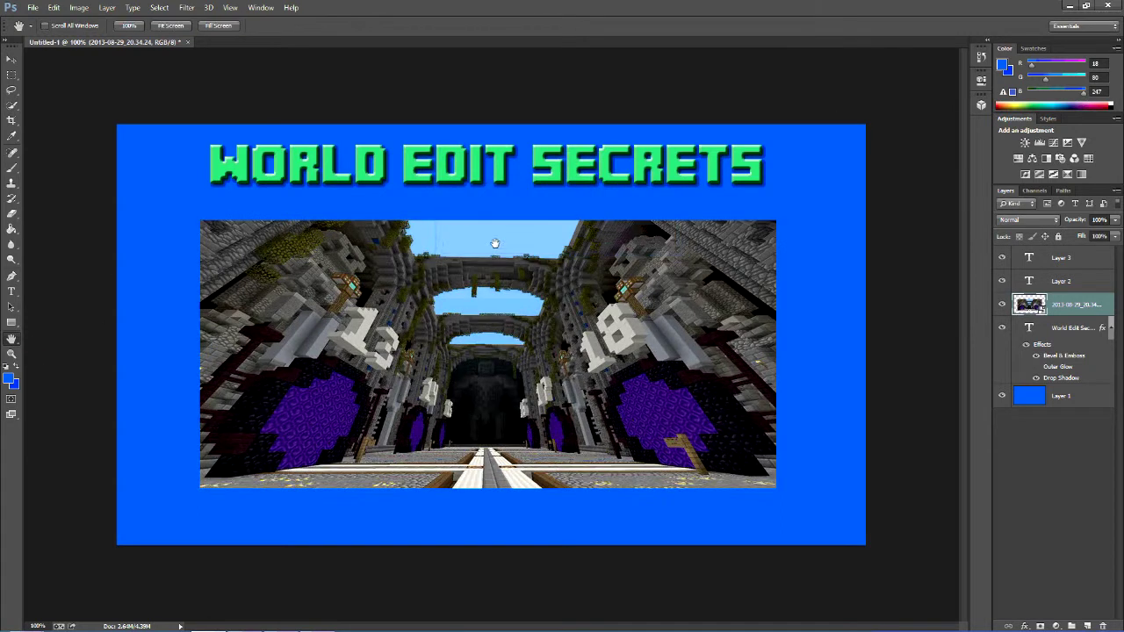
right_click(481, 353)
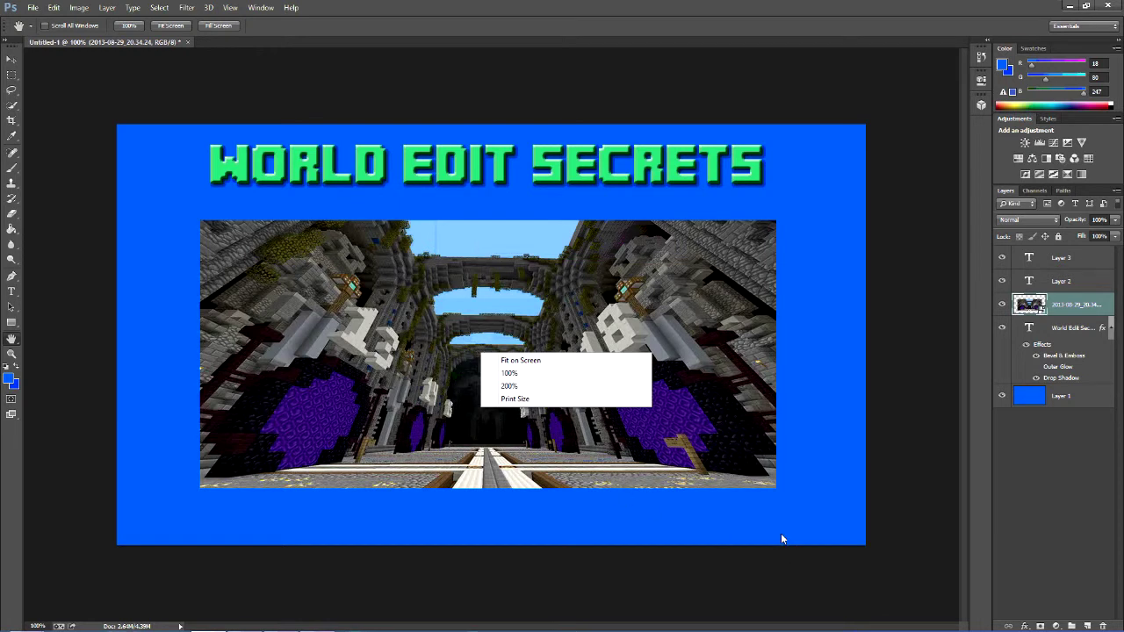
left_click(690, 532)
Place the worldeditpic image from the Downloads folder and move it up to overlap the screenshot's upper edge
mouse_move(363, 630)
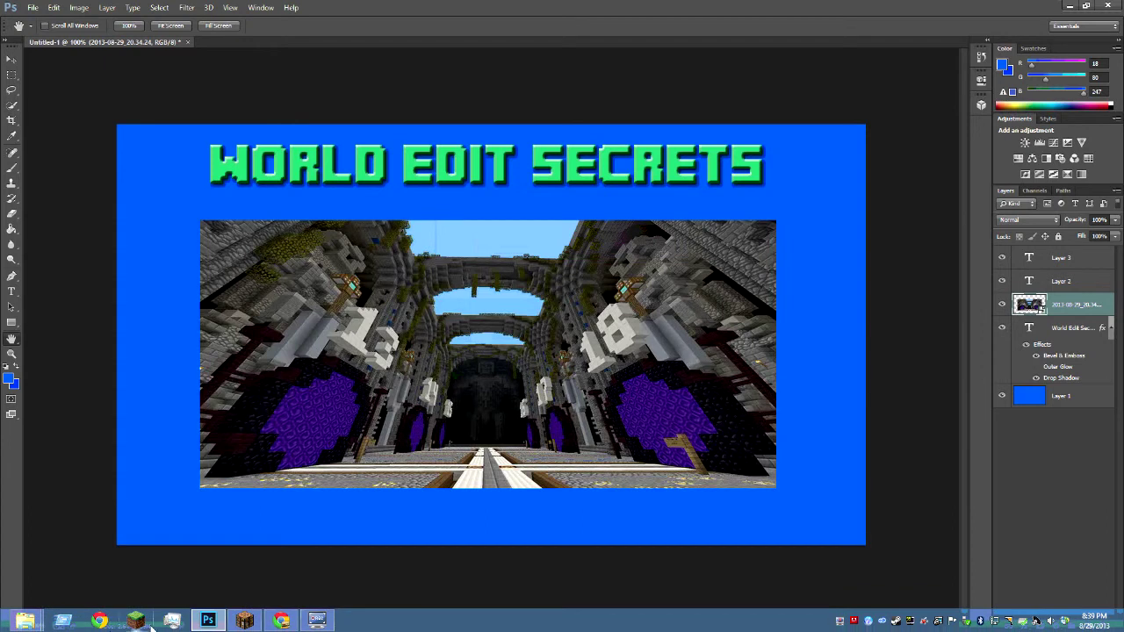
mouse_move(26, 622)
left_click(81, 539)
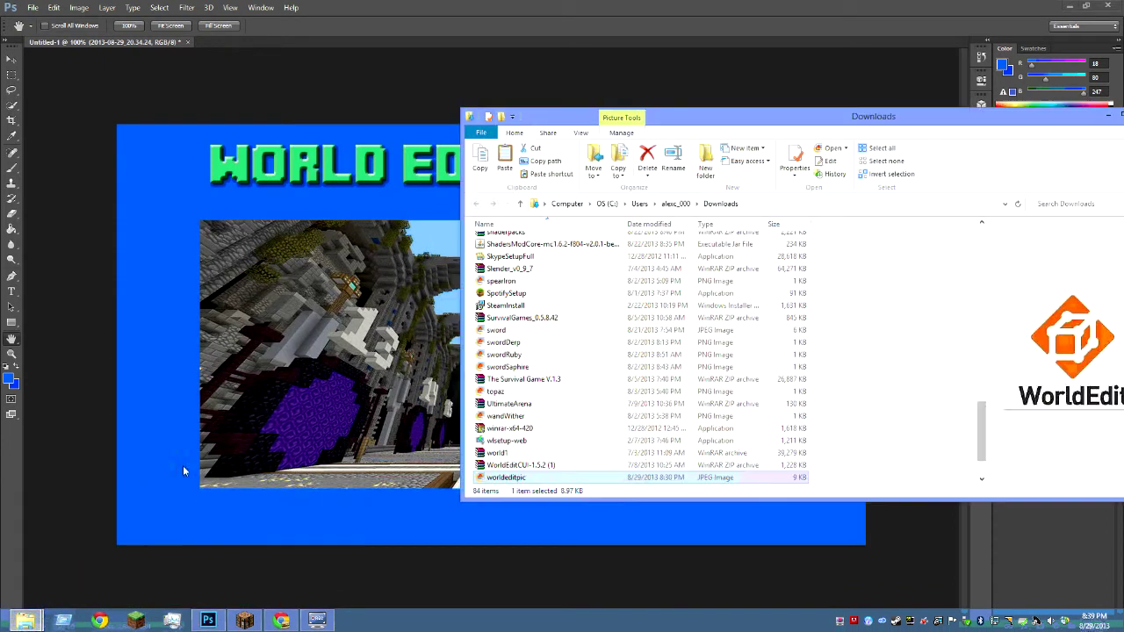
left_click_drag(342, 455, 348, 448)
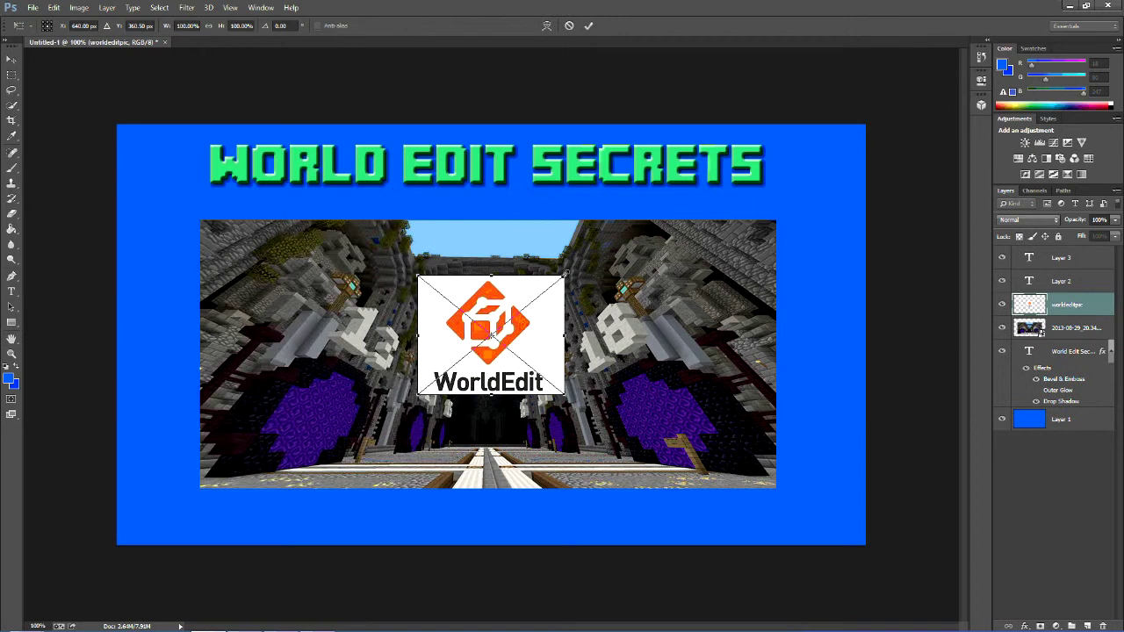
left_click_drag(538, 309, 539, 246)
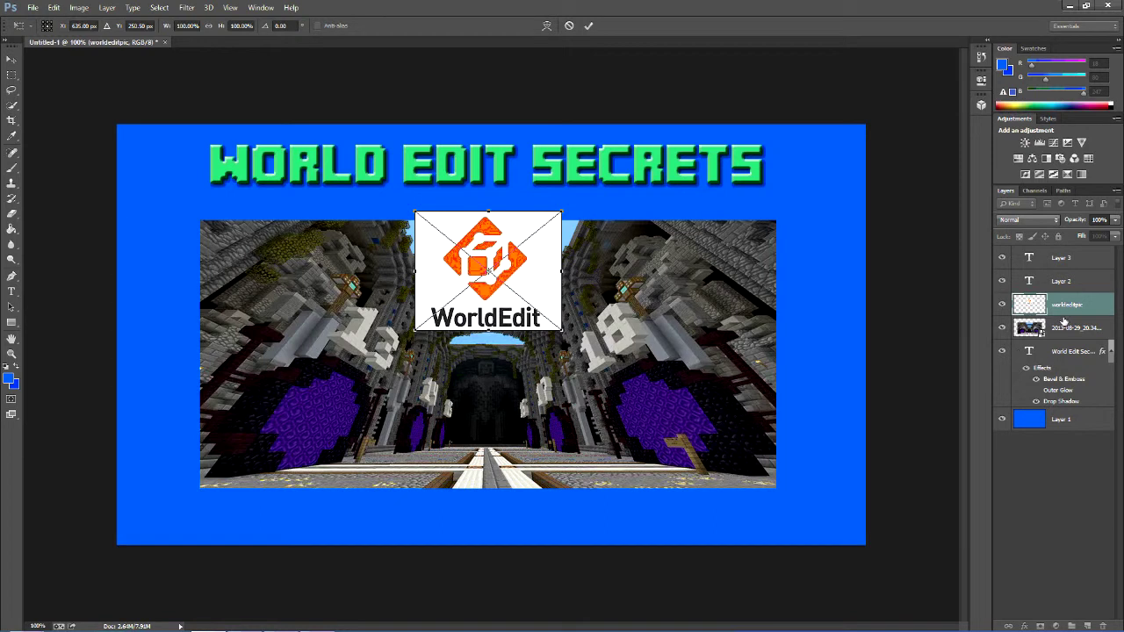
right_click(455, 293)
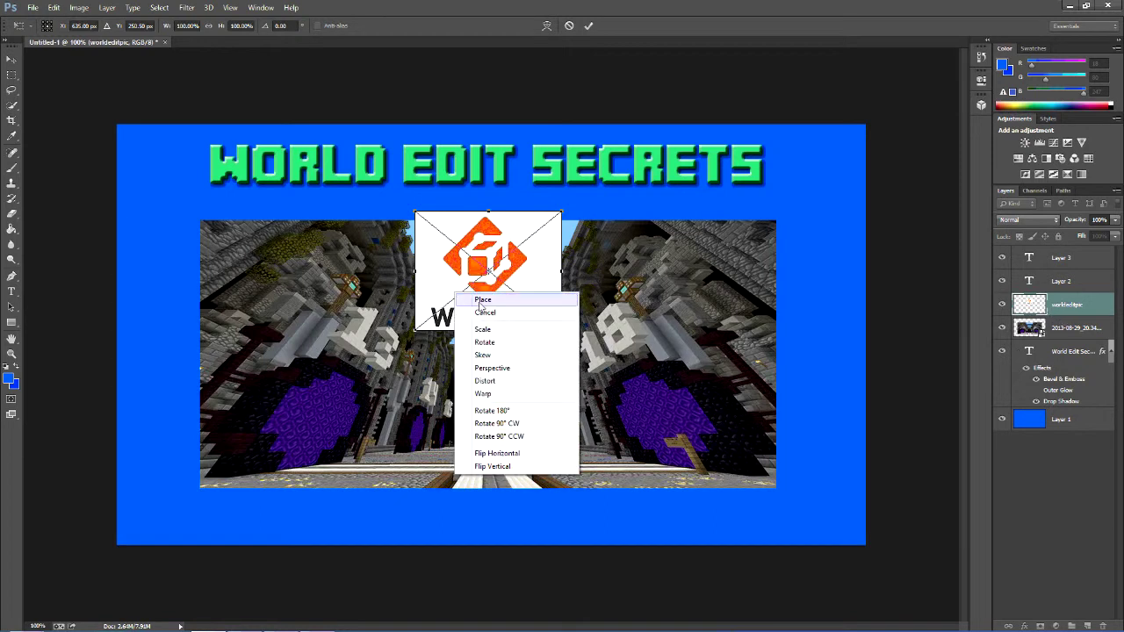
left_click(467, 299)
Add Bevel & Emboss and a Drop Shadow to the worldeditpic layer, increasing the shadow's distance and size
right_click(1029, 305)
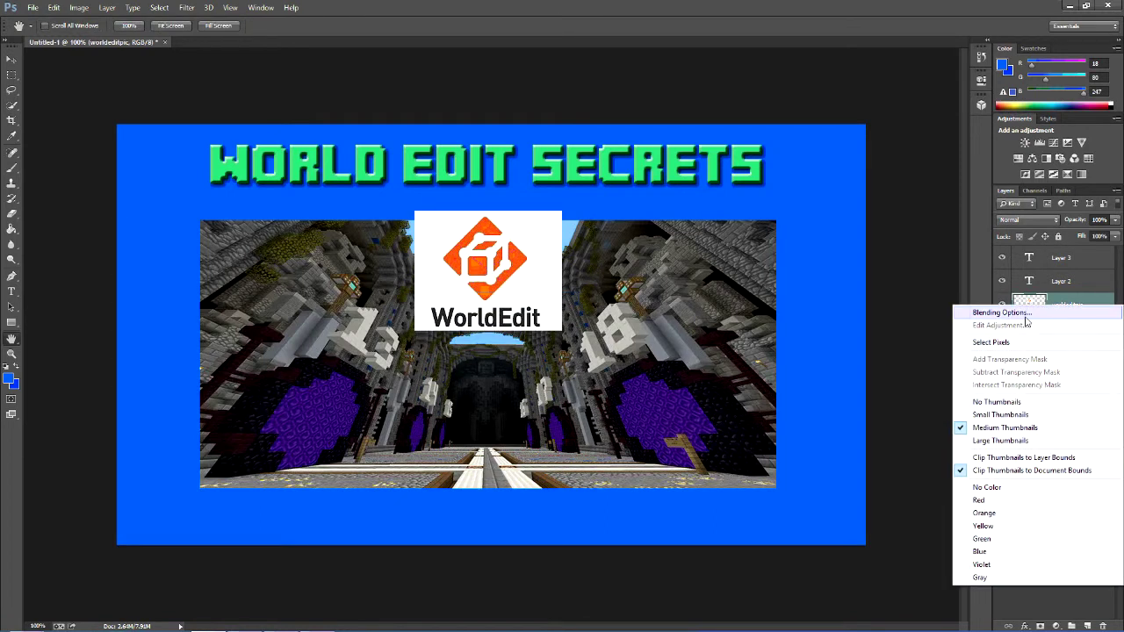
left_click(1018, 312)
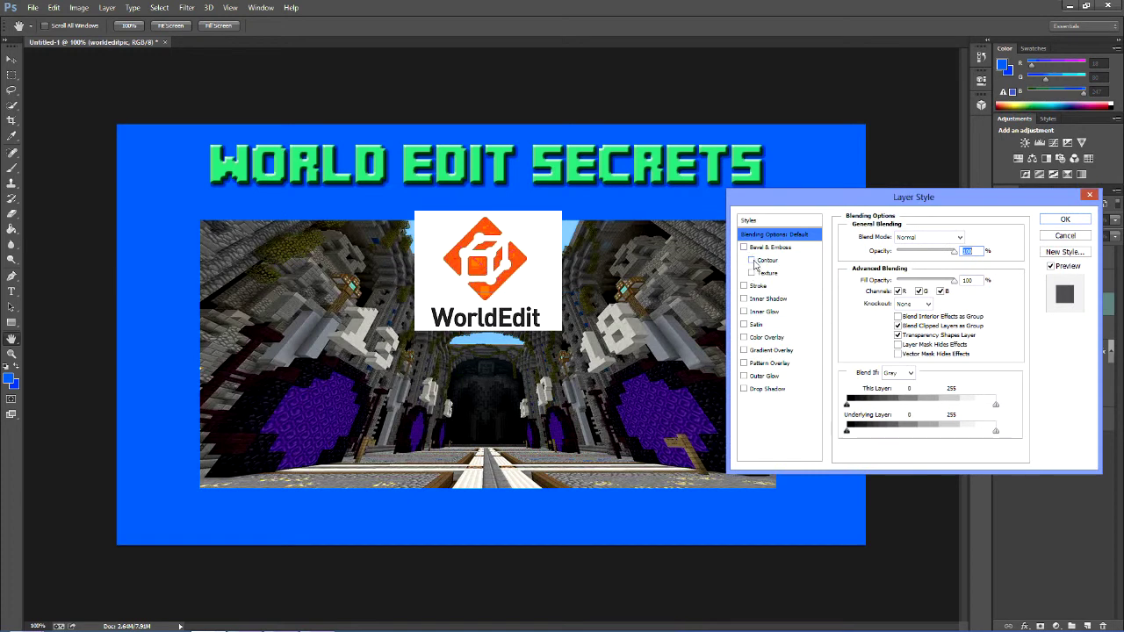
left_click(743, 248)
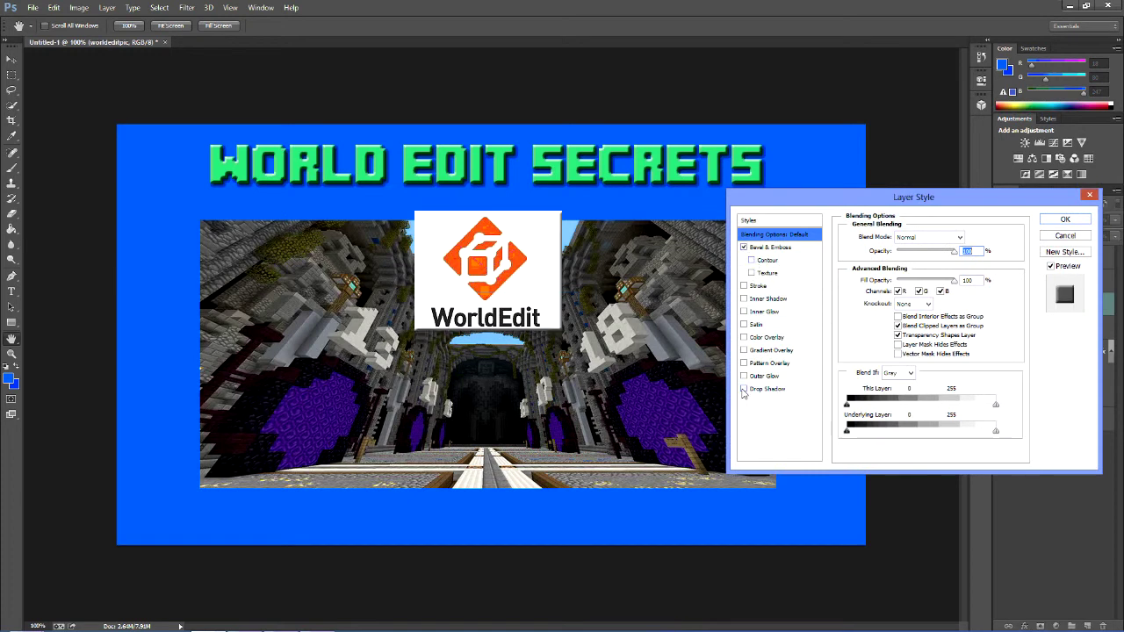
left_click(776, 389)
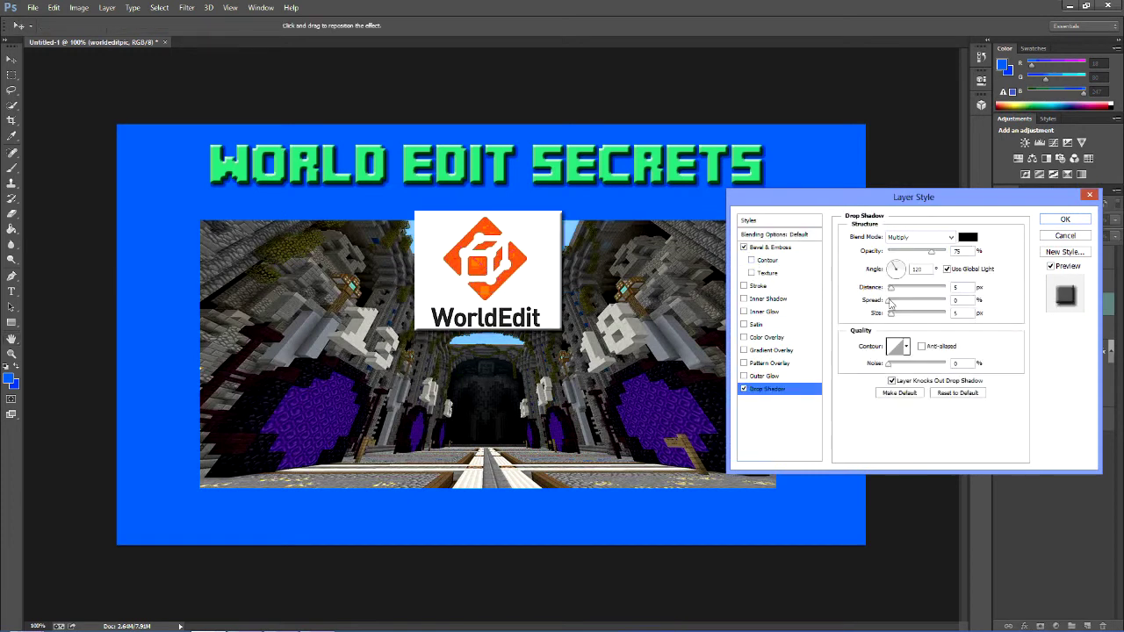
left_click_drag(891, 292, 906, 319)
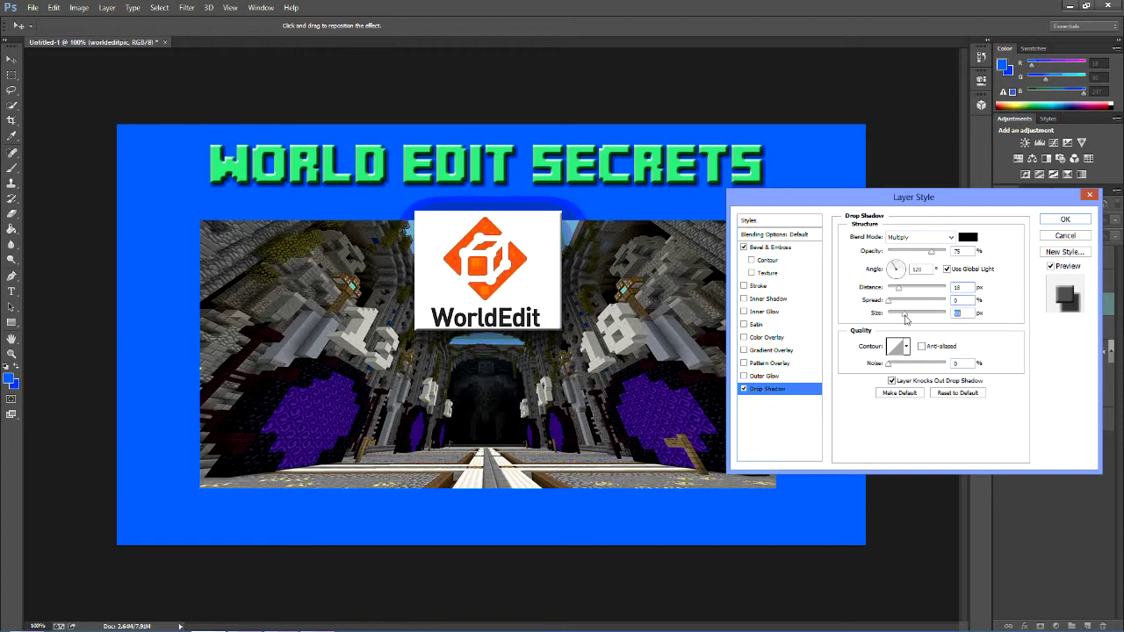
Set the logo's bevel depth to 1000%, increase its softening, and apply the layer style
left_click(769, 252)
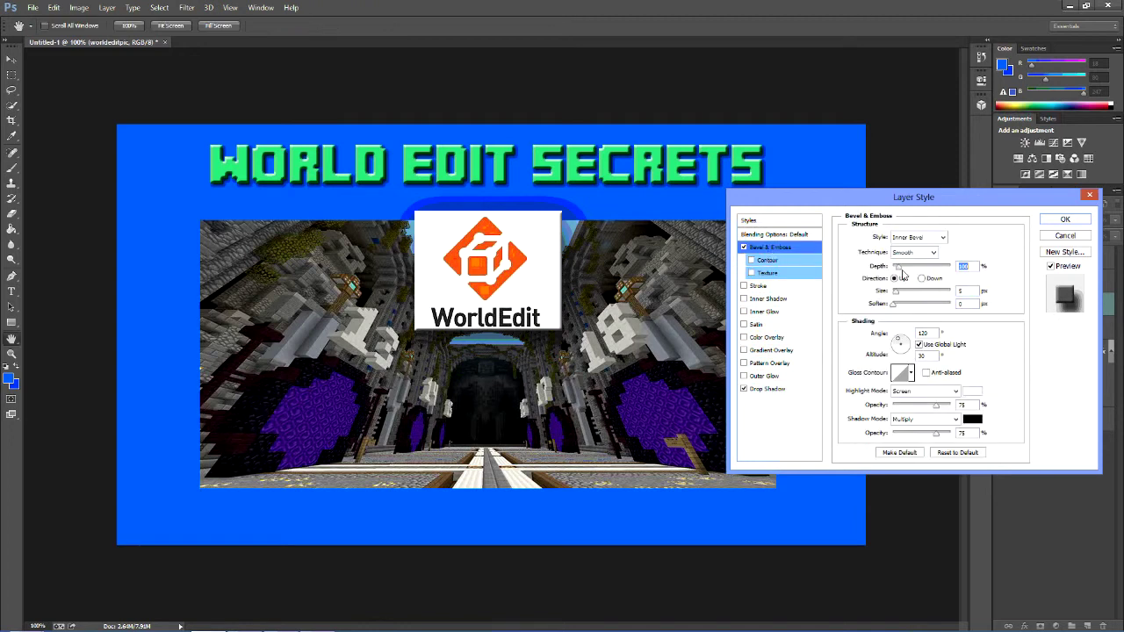
left_click_drag(902, 269, 1001, 277)
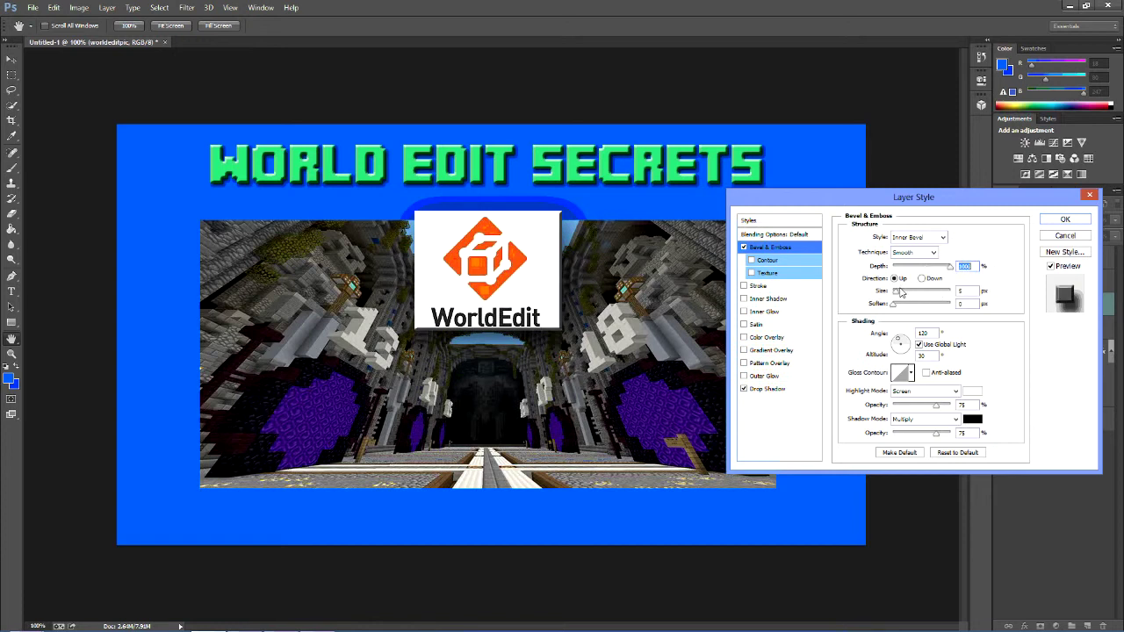
key("Tab")
left_click_drag(895, 303, 937, 309)
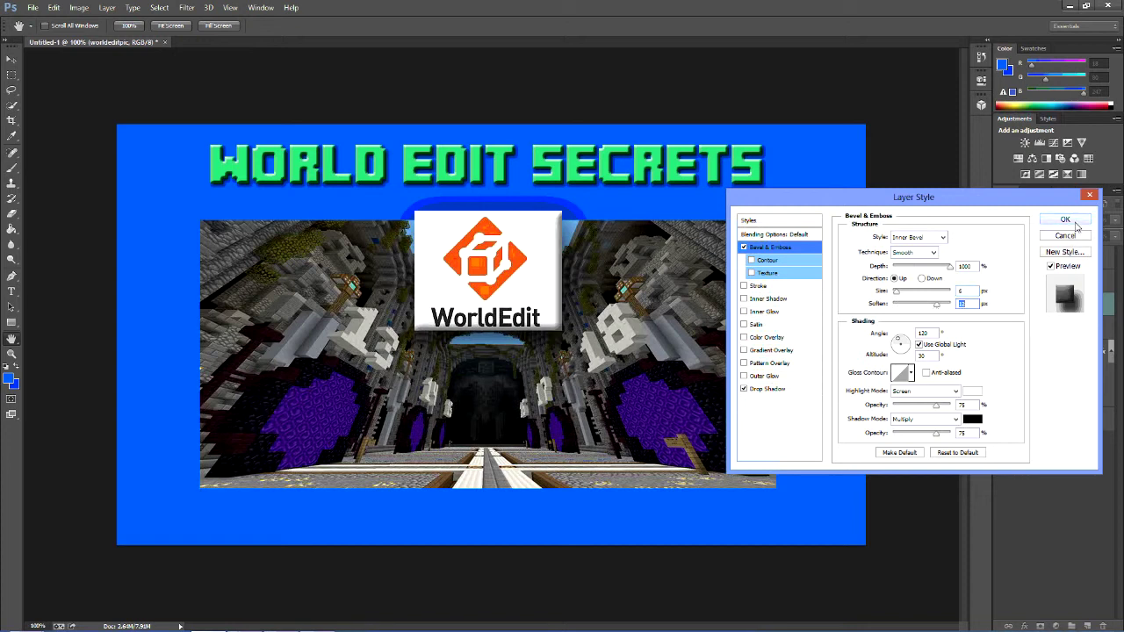
left_click(1072, 220)
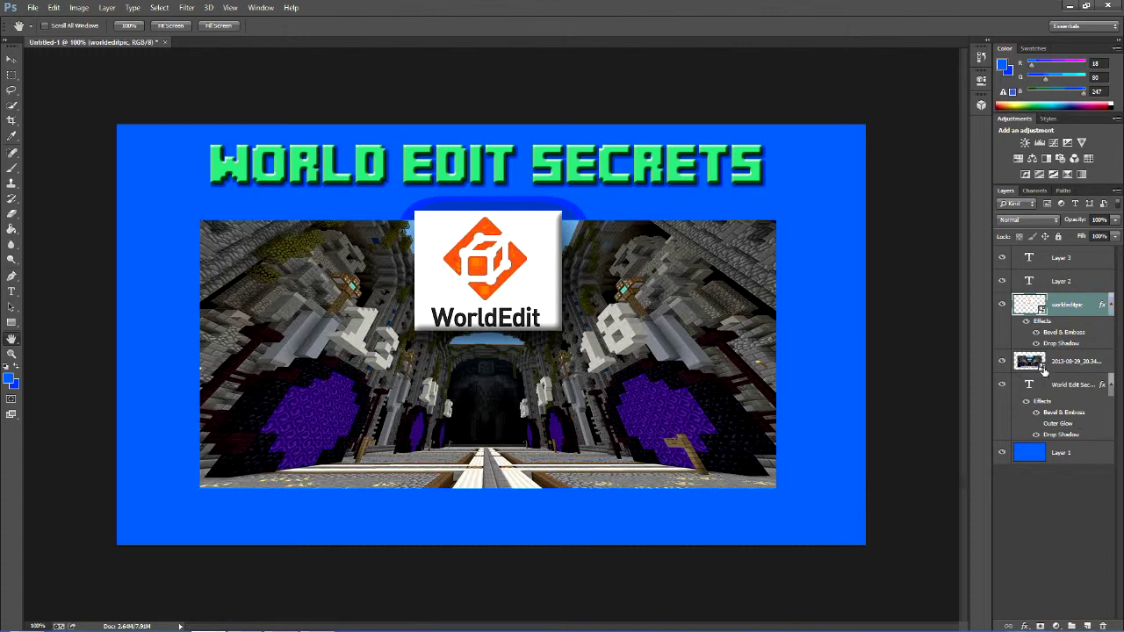
Open the blending options of the Minecraft screenshot layer and add a Stroke
right_click(1030, 363)
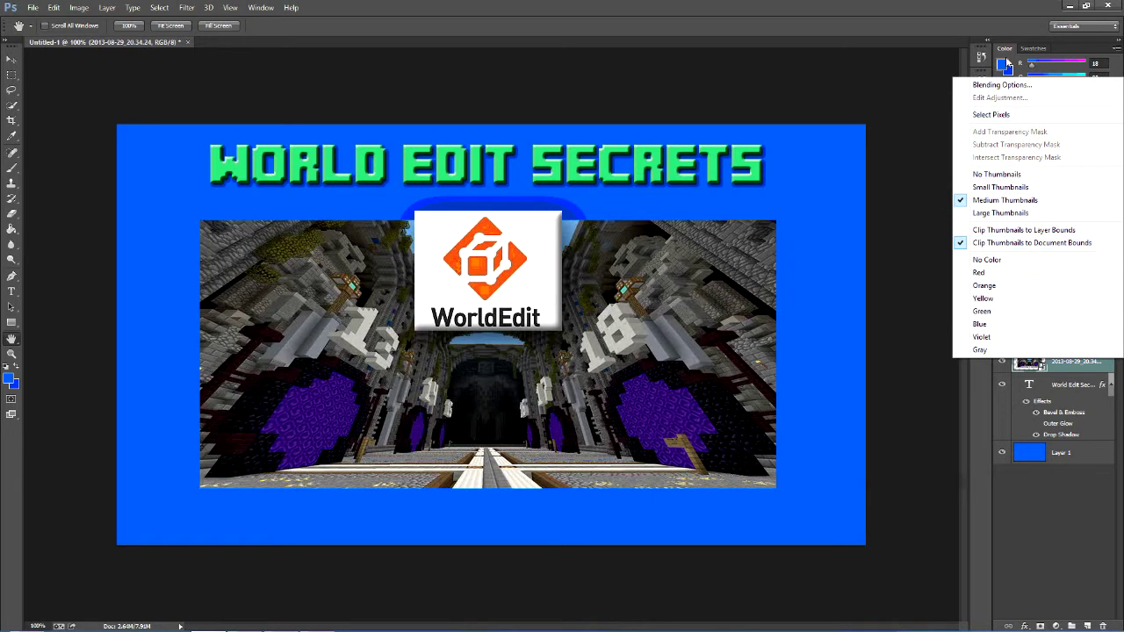
left_click(1001, 84)
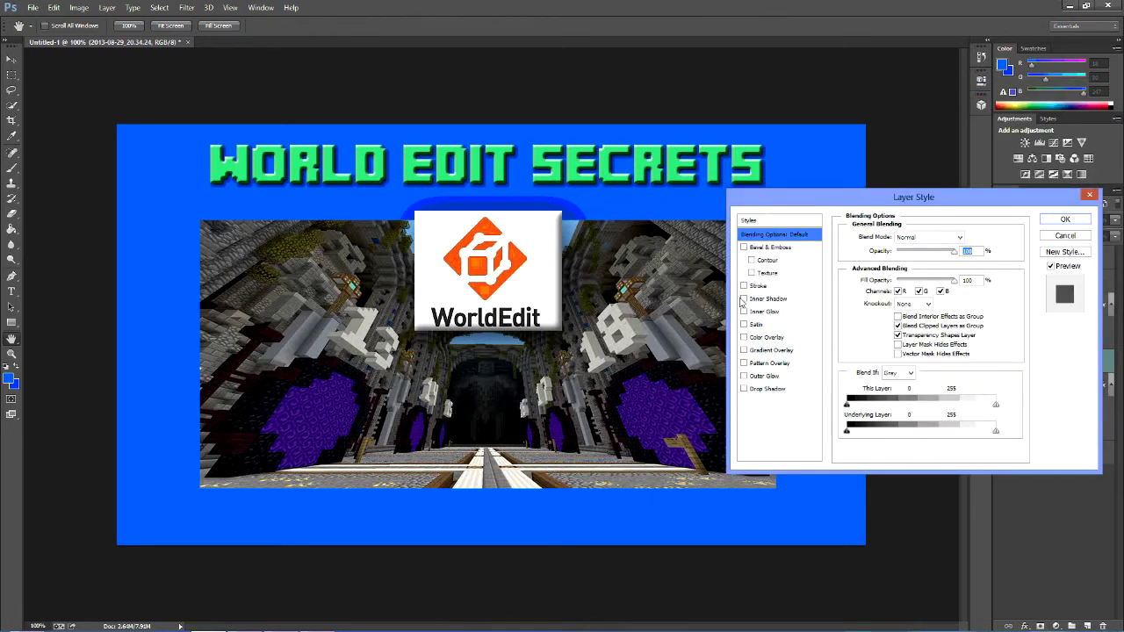
left_click(744, 286)
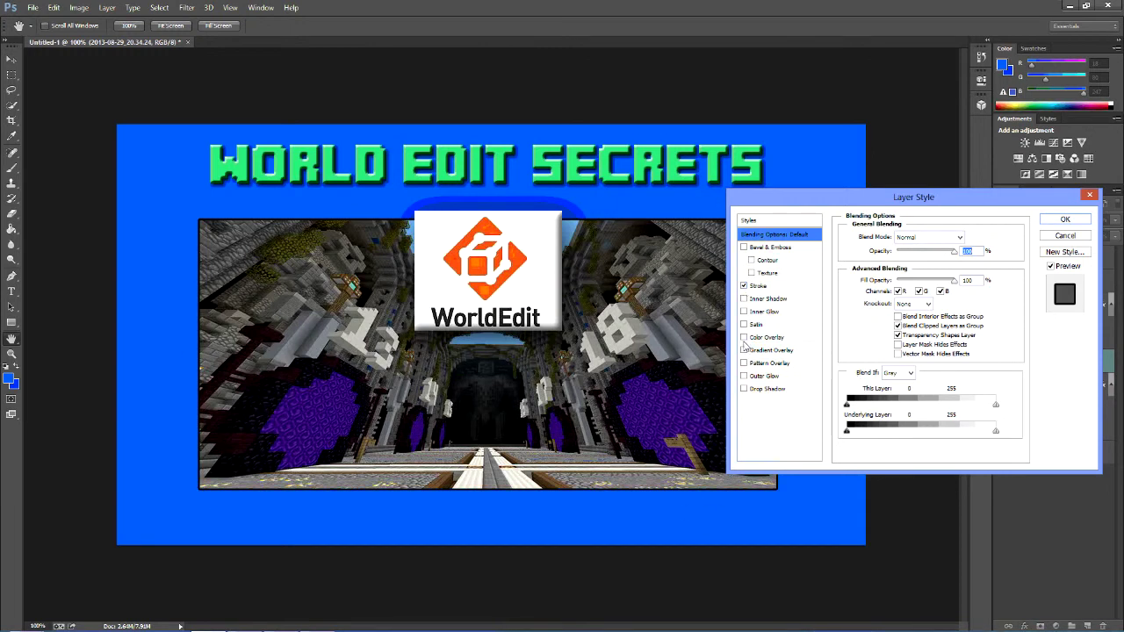
left_click(743, 313)
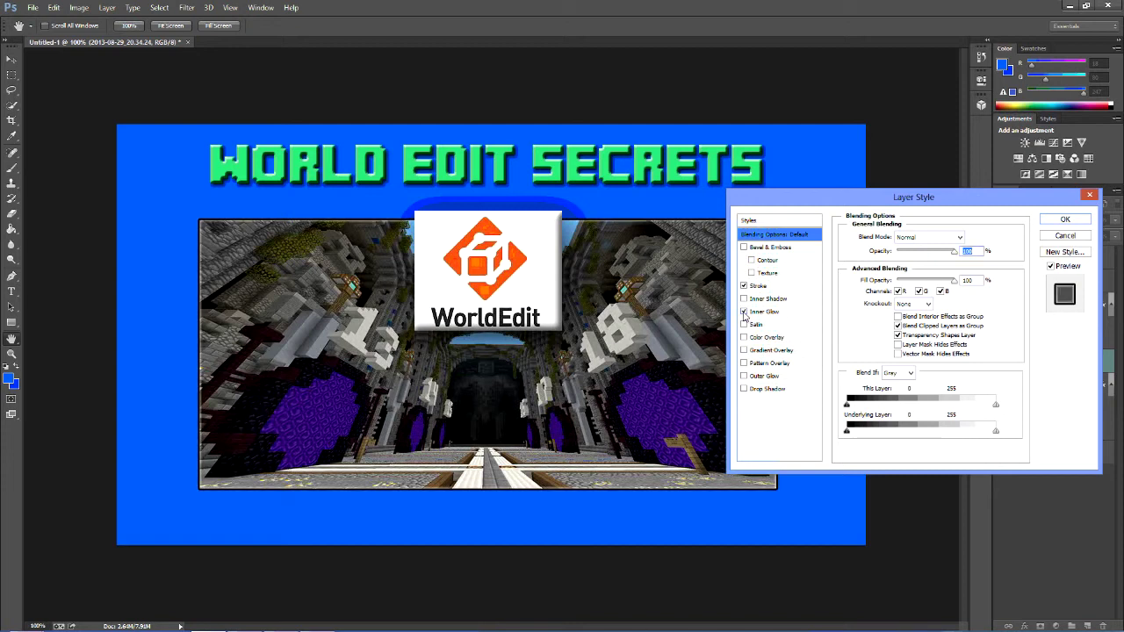
left_click(743, 312)
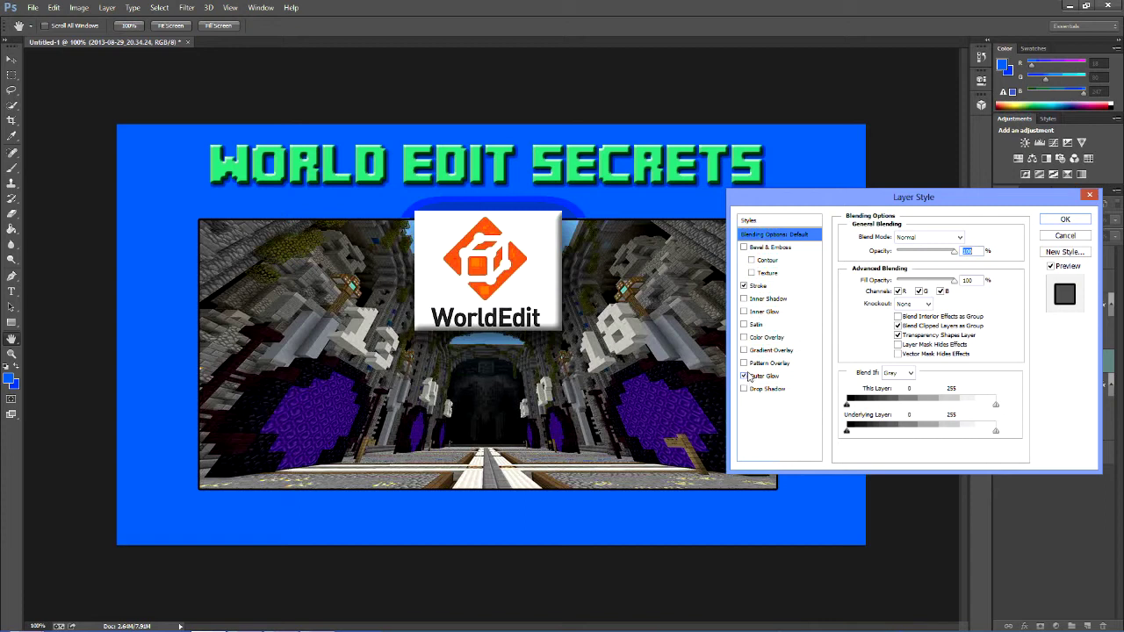
Add an Outer Glow with a size of about 90 px to the screenshot layer and apply the layer style
left_click(767, 376)
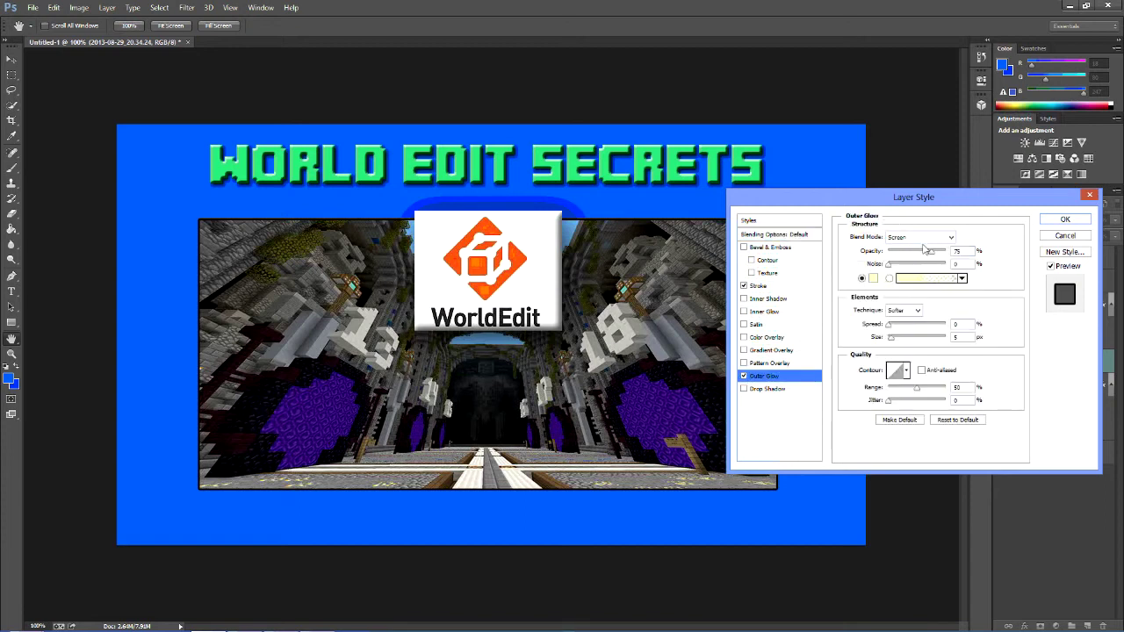
left_click_drag(893, 266, 862, 272)
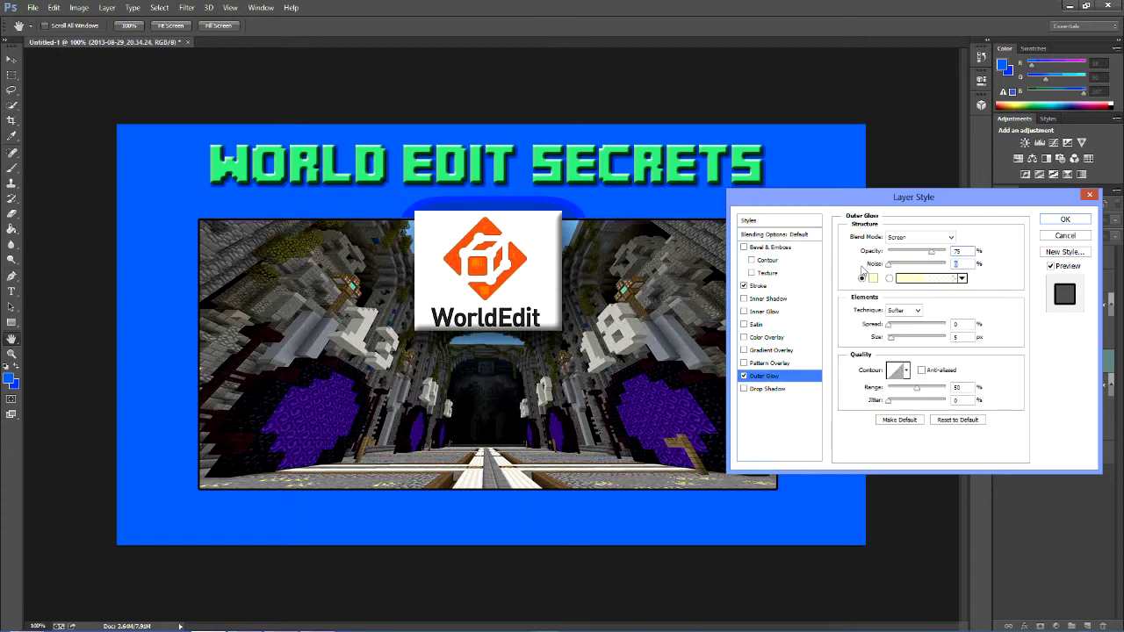
mouse_move(891, 323)
left_mouse_down()
mouse_move(946, 324)
mouse_move(883, 327)
mouse_move(955, 341)
mouse_move(907, 341)
mouse_move(909, 327)
mouse_move(886, 326)
left_mouse_up()
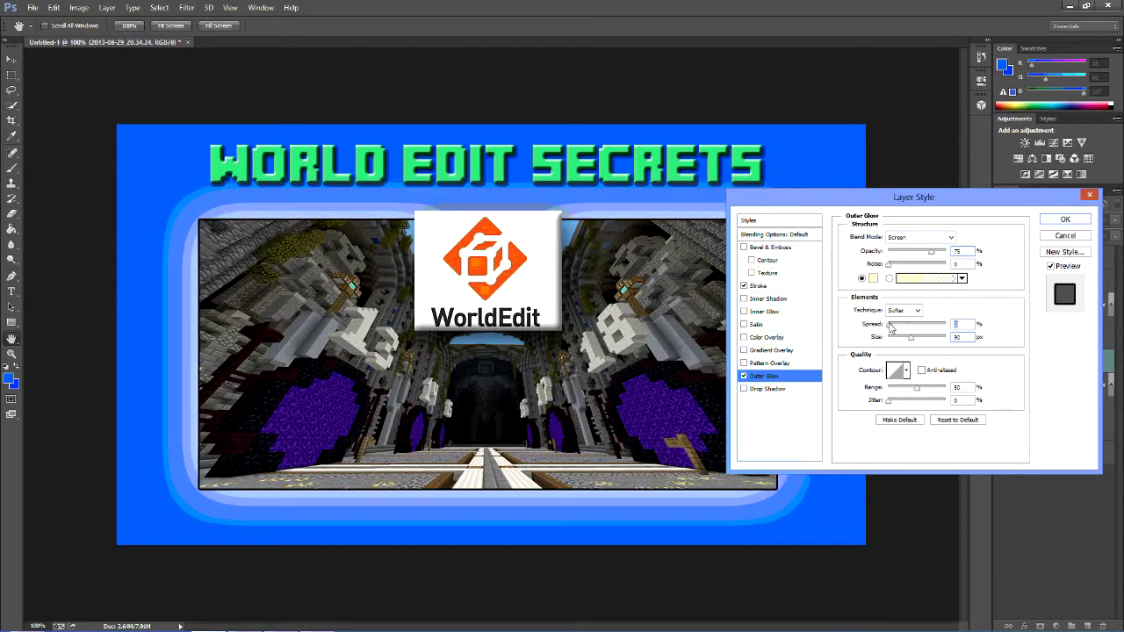
left_click(1065, 219)
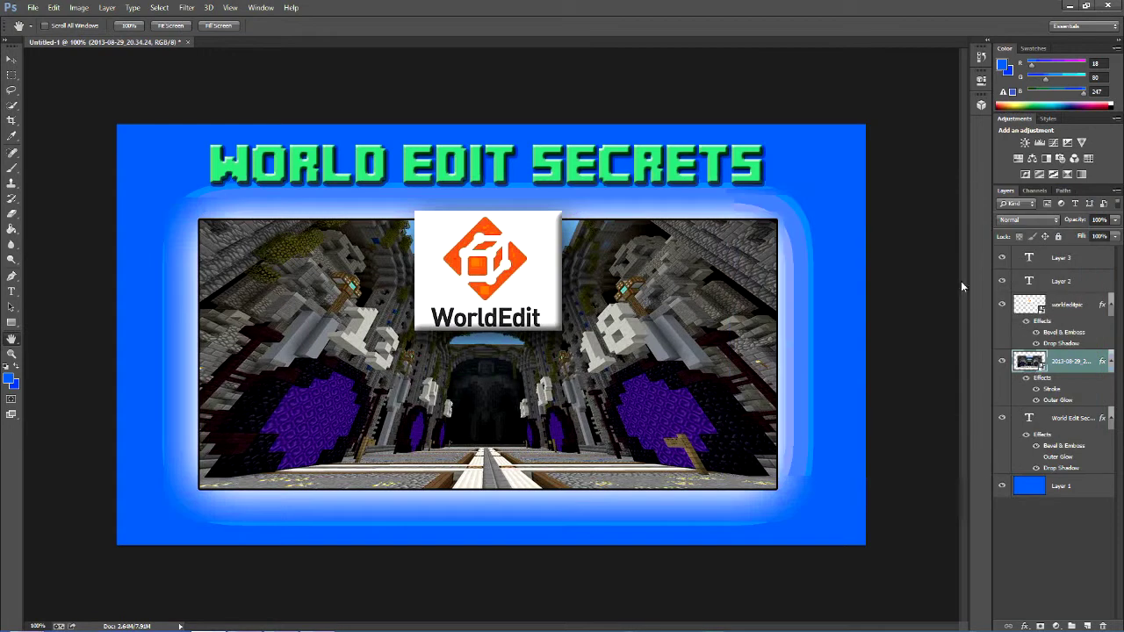
Nudge the WORLD EDIT SECRETS title slightly right and down, and commit the text edit
left_click(11, 295)
left_click_drag(671, 189, 840, 236)
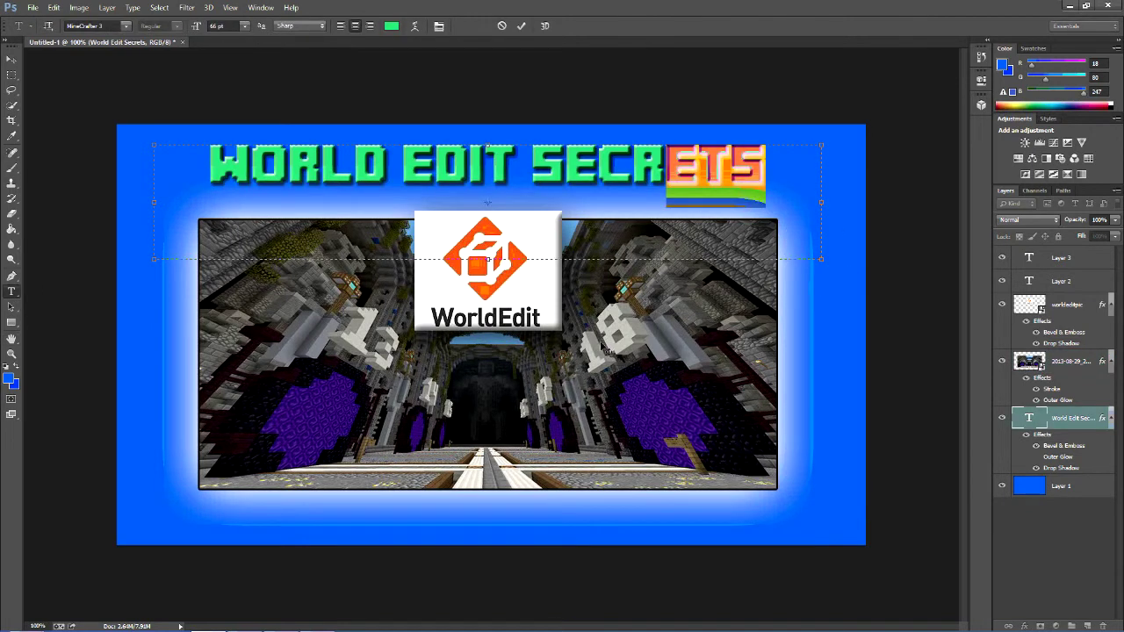
left_click_drag(709, 337, 713, 338)
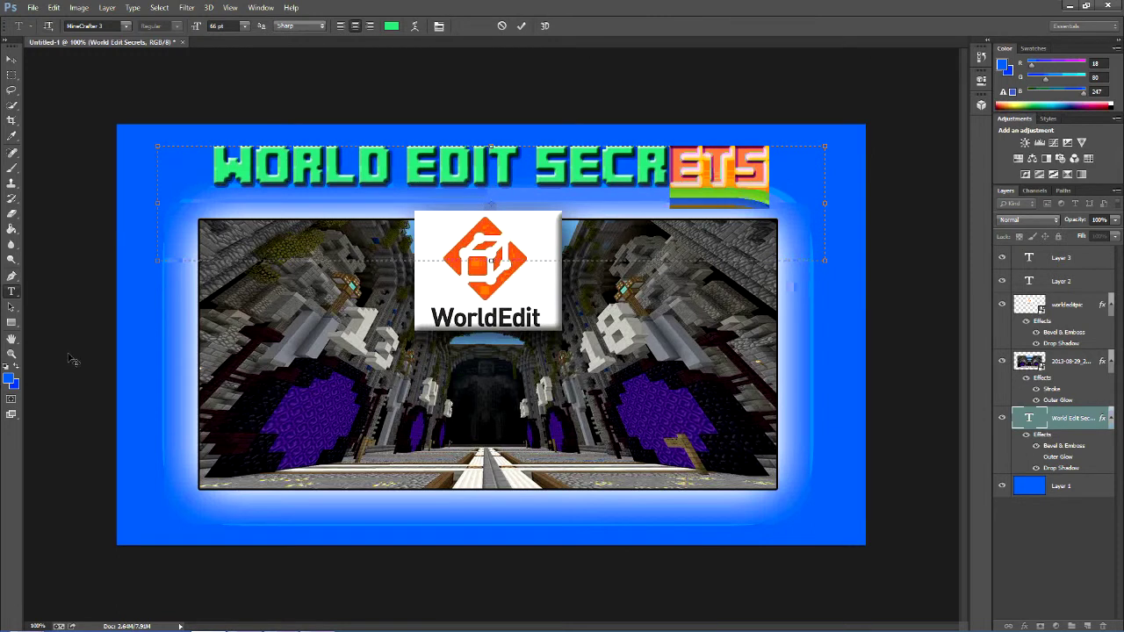
left_click(12, 339)
Draw a new text box over the upper-left part of the screenshot and choose dark green #127744 as the text colour
left_click(12, 291)
left_click_drag(194, 260, 378, 307)
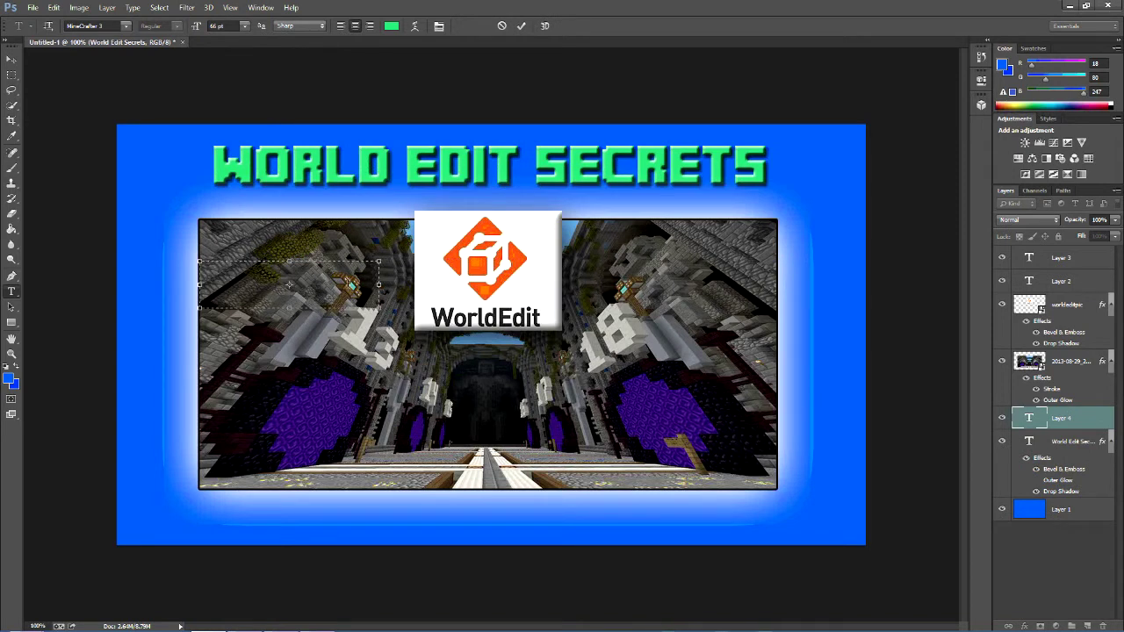
left_click(392, 25)
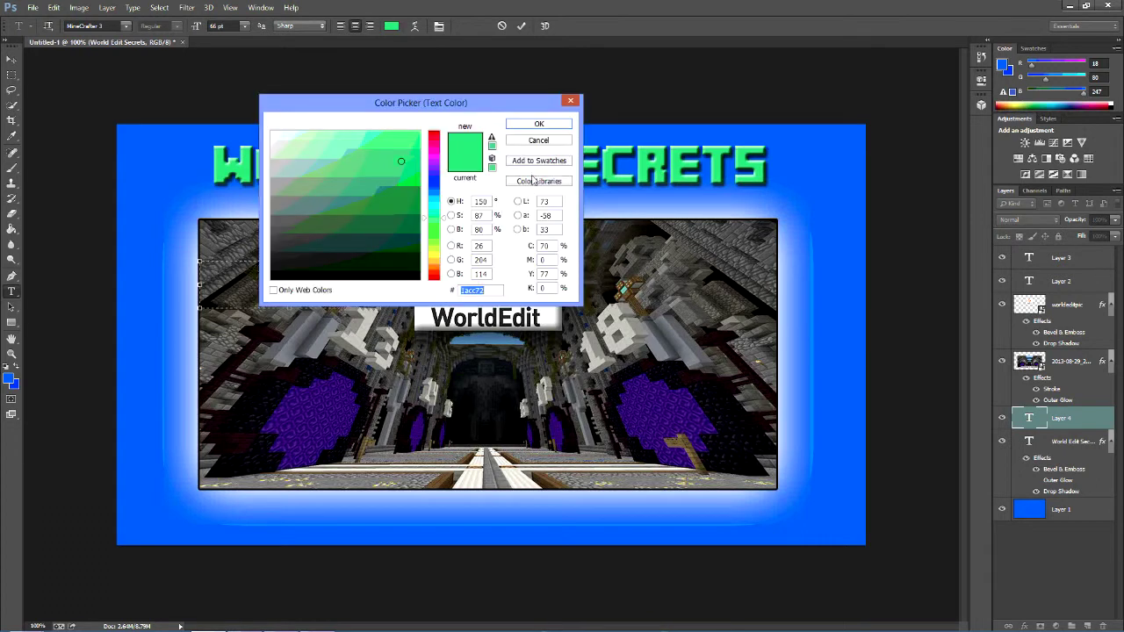
left_click_drag(411, 188, 397, 210)
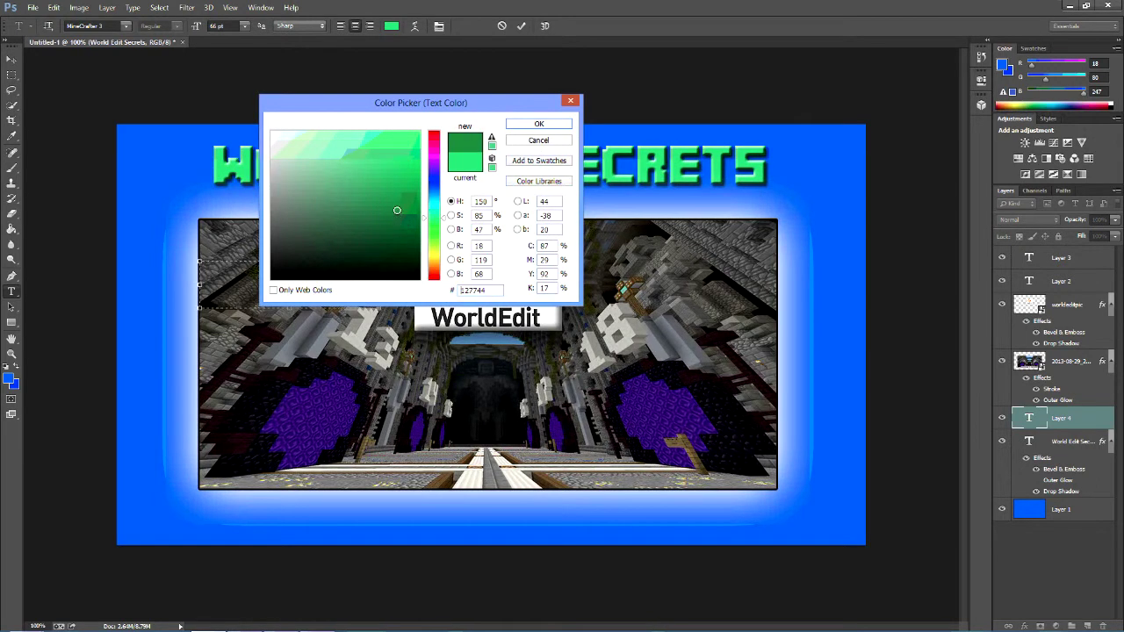
left_click(534, 126)
Set the new text's font to Stencil and move the text box up so it overlaps the start of the title
left_click_drag(371, 283, 204, 285)
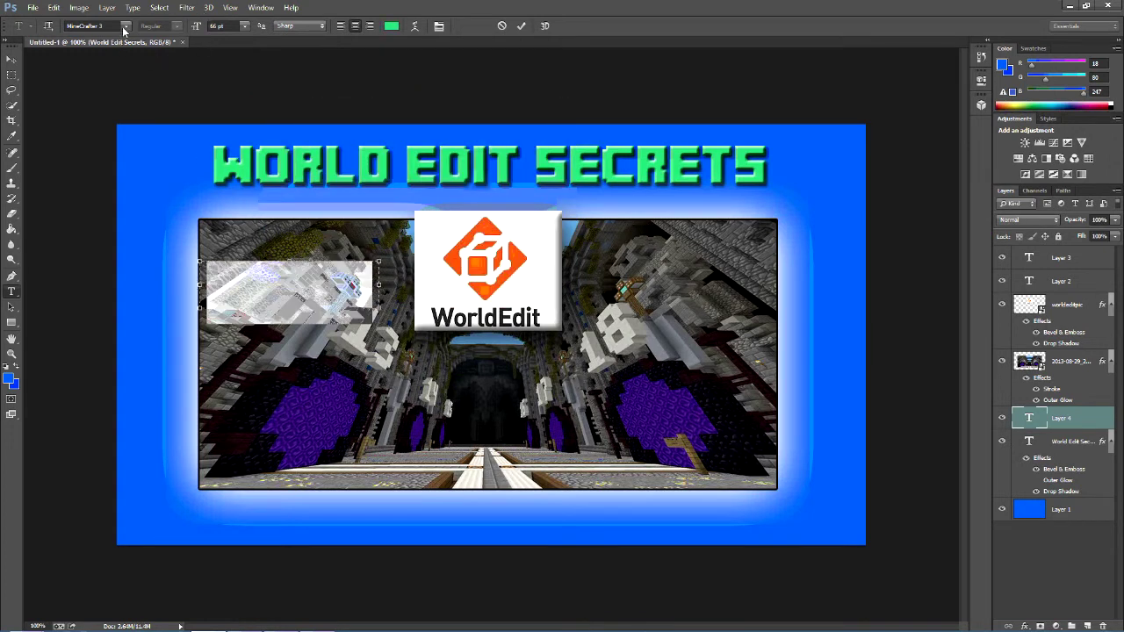
left_click(125, 25)
scroll(151, 386, "down", 8)
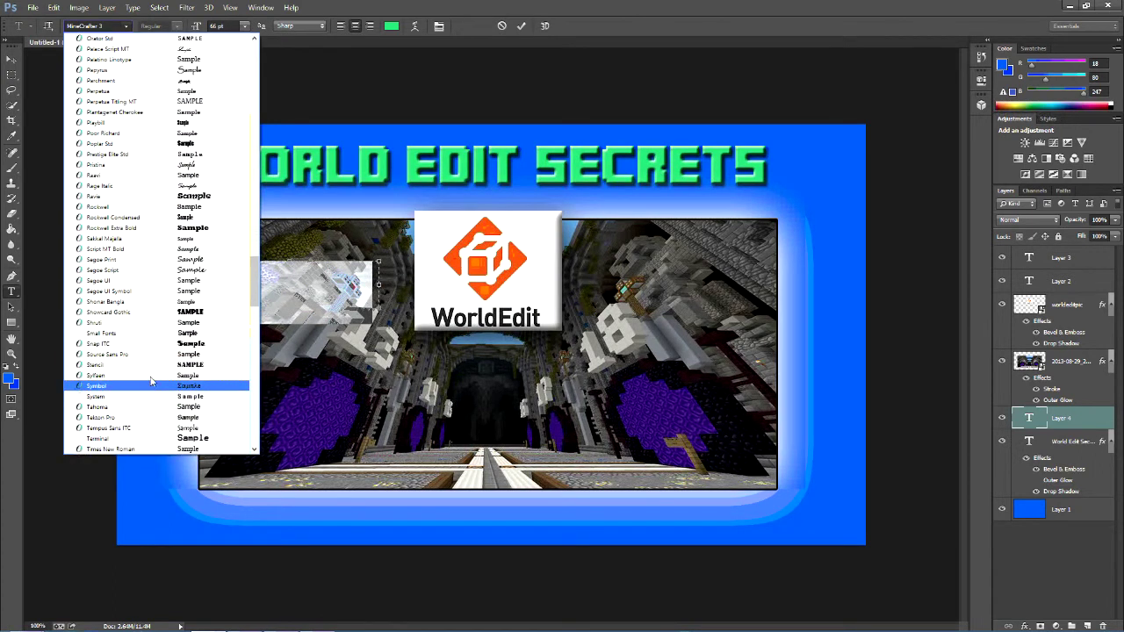
left_click(148, 367)
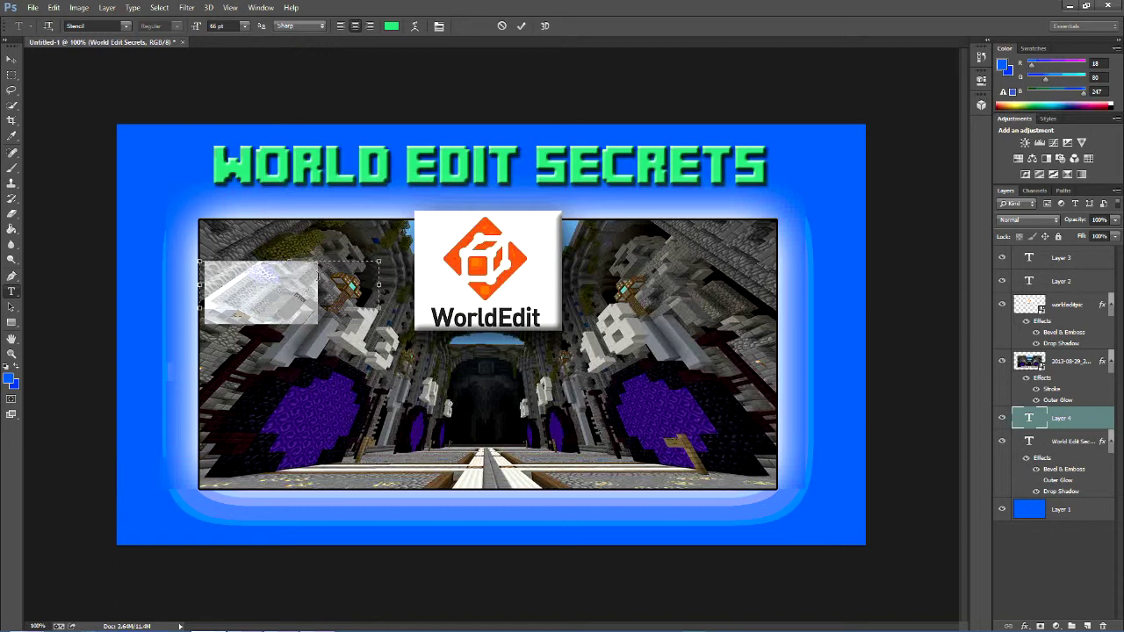
left_click_drag(347, 336, 275, 235)
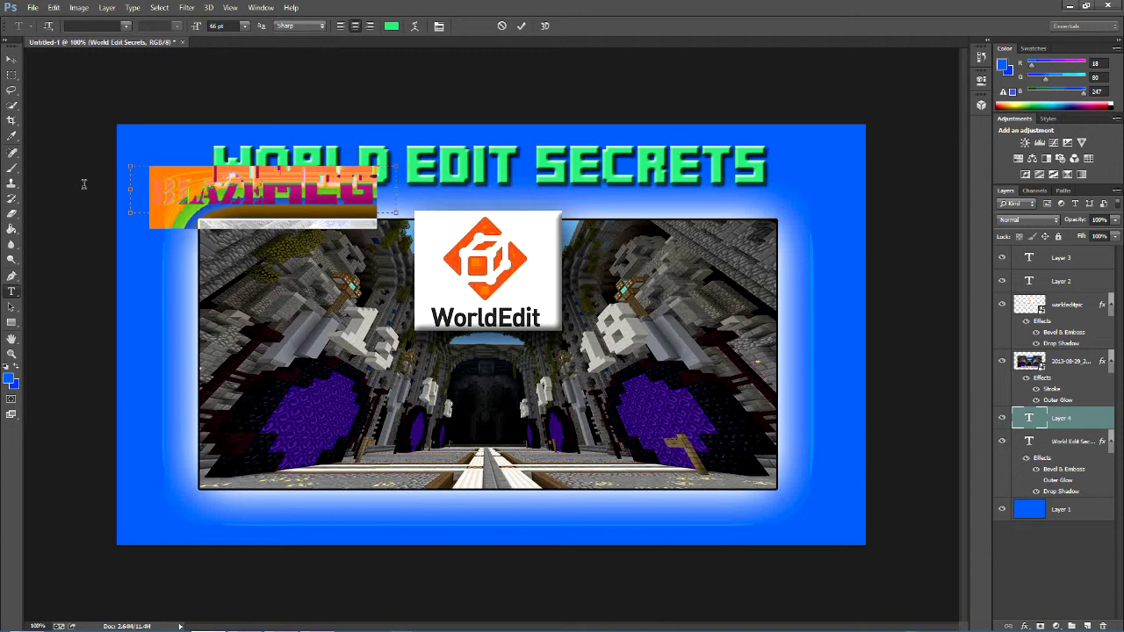
Recolour the BlazeMCG text a darker green and set its size to 54 pt
left_click(392, 25)
left_click_drag(399, 164, 405, 207)
left_click(537, 124)
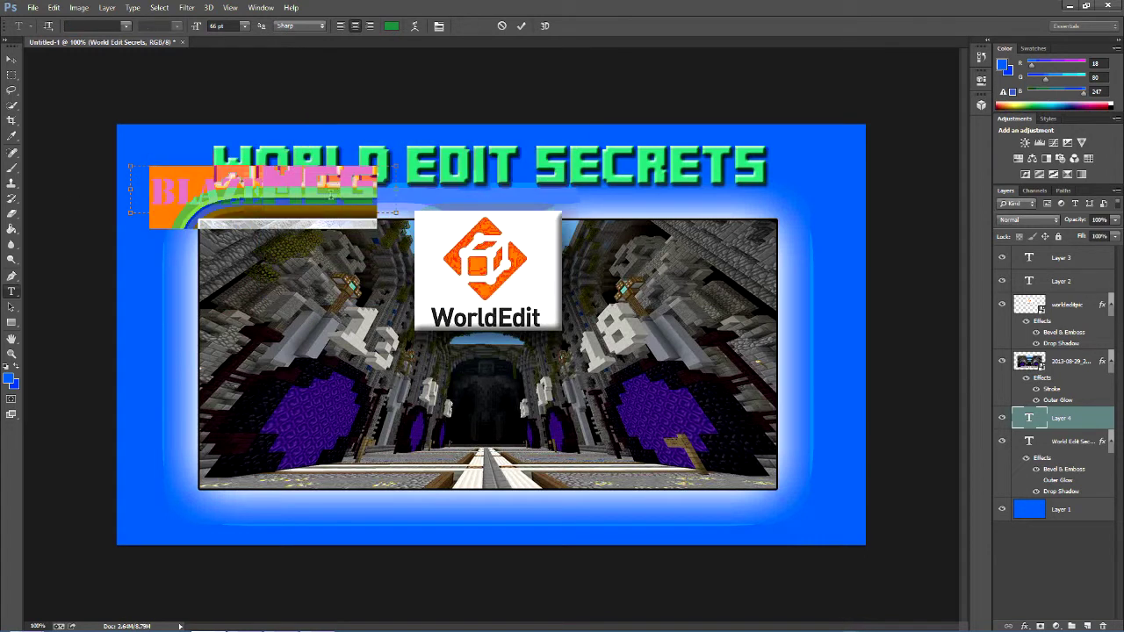
left_click(219, 26)
key("BackSpace")
key("BackSpace")
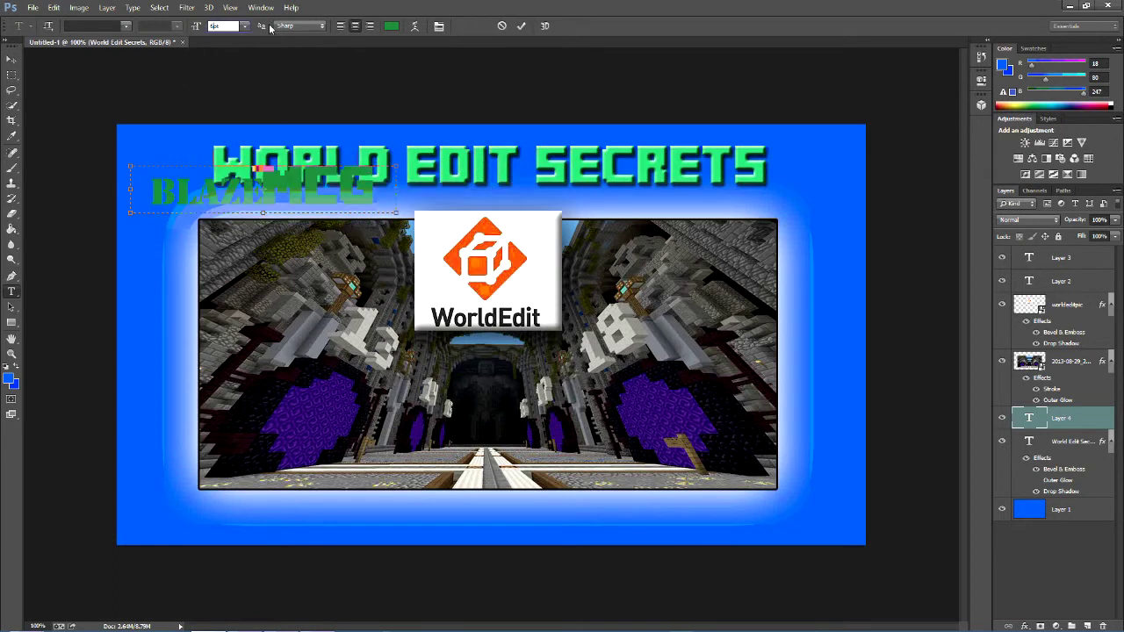
type("54")
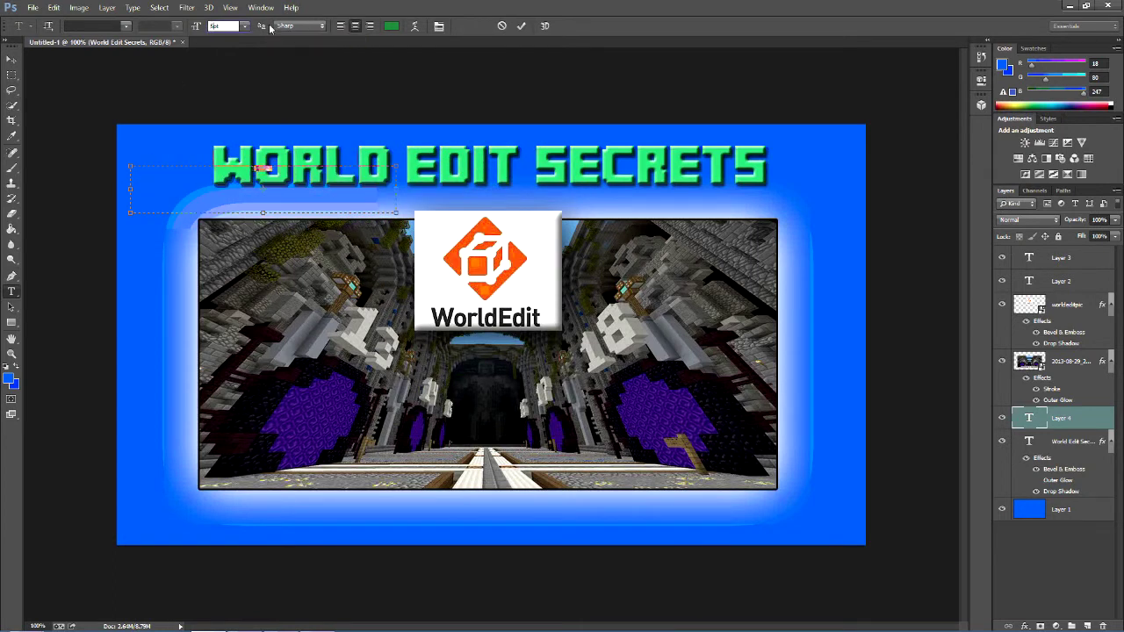
key("Return")
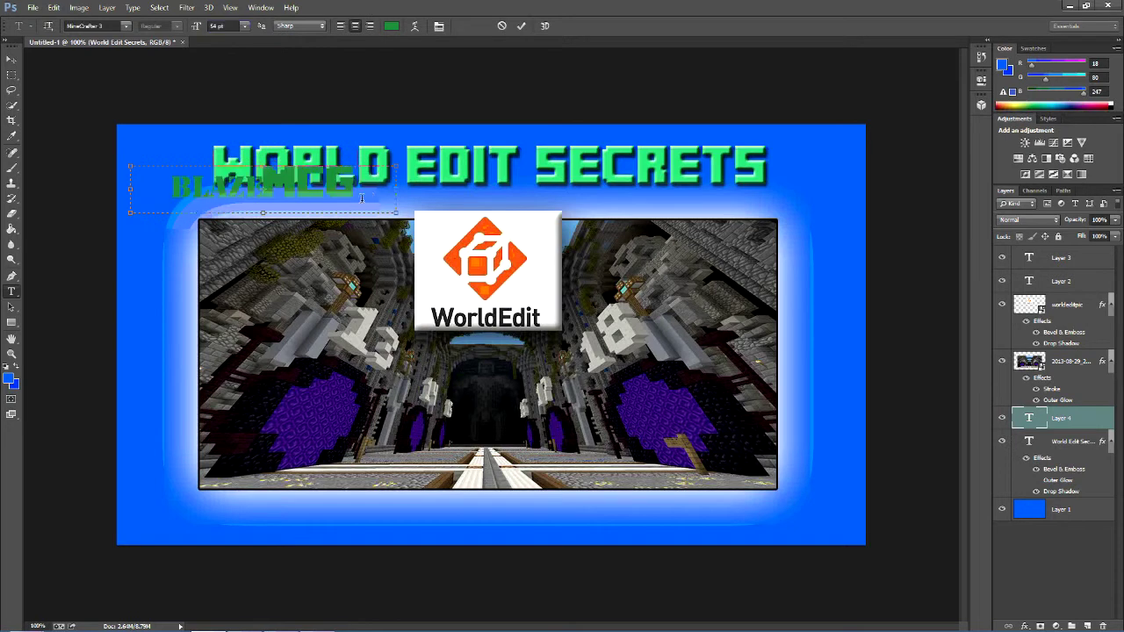
Select only the MCG letters of the BlazeMCG text and set their font to Stencil
left_click_drag(309, 189, 263, 189)
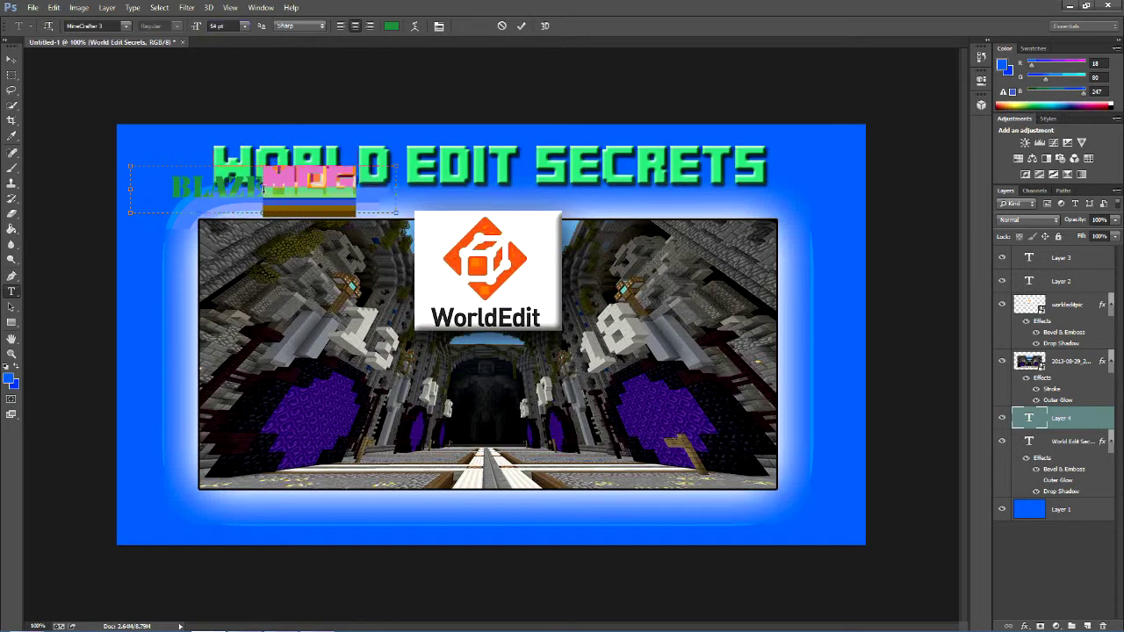
left_click(217, 27)
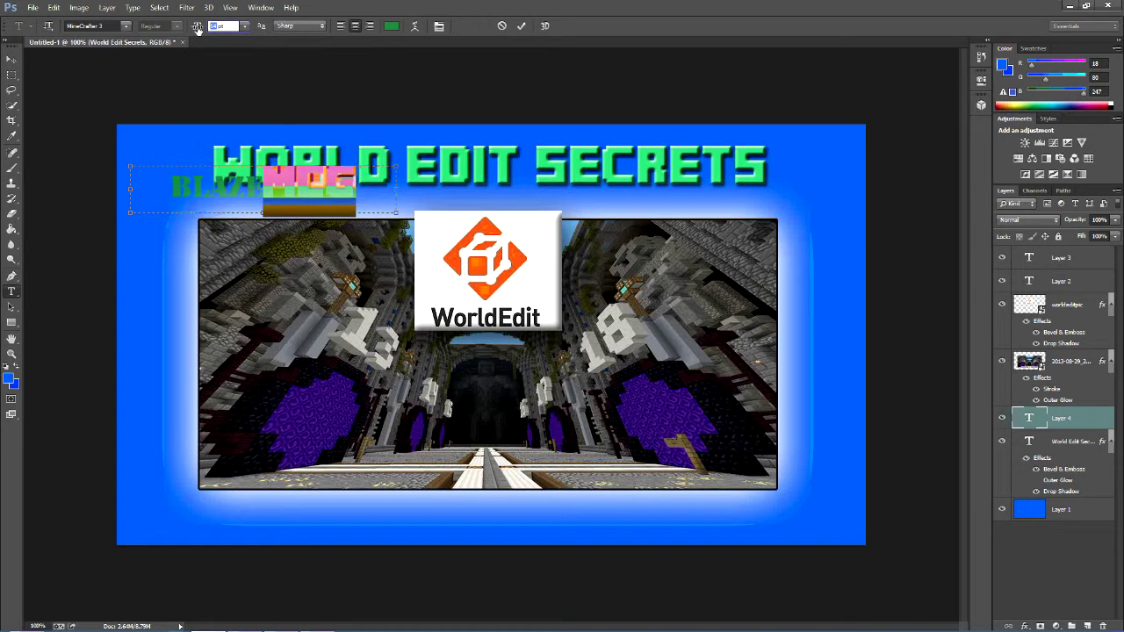
left_click_drag(199, 29, 356, 180)
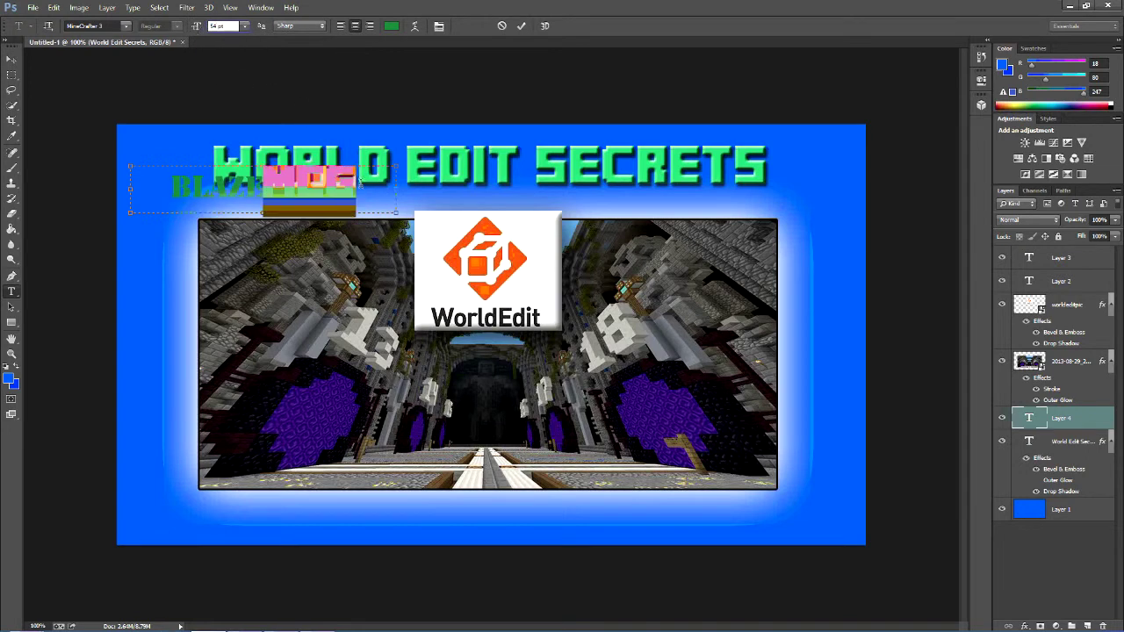
double_click(342, 189)
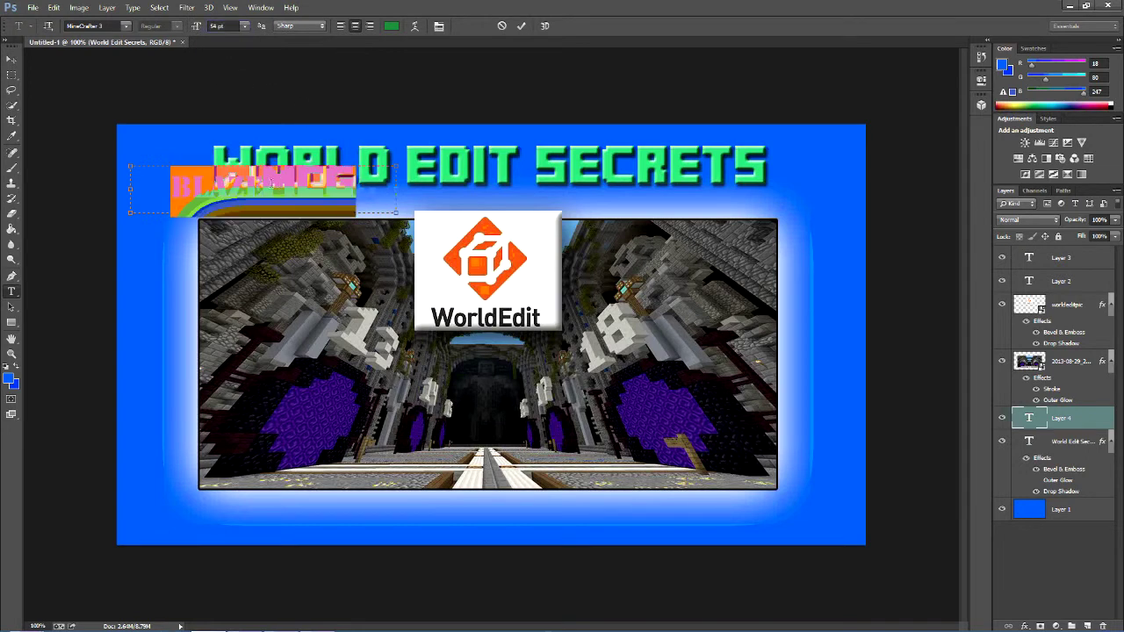
left_click_drag(360, 193, 261, 190)
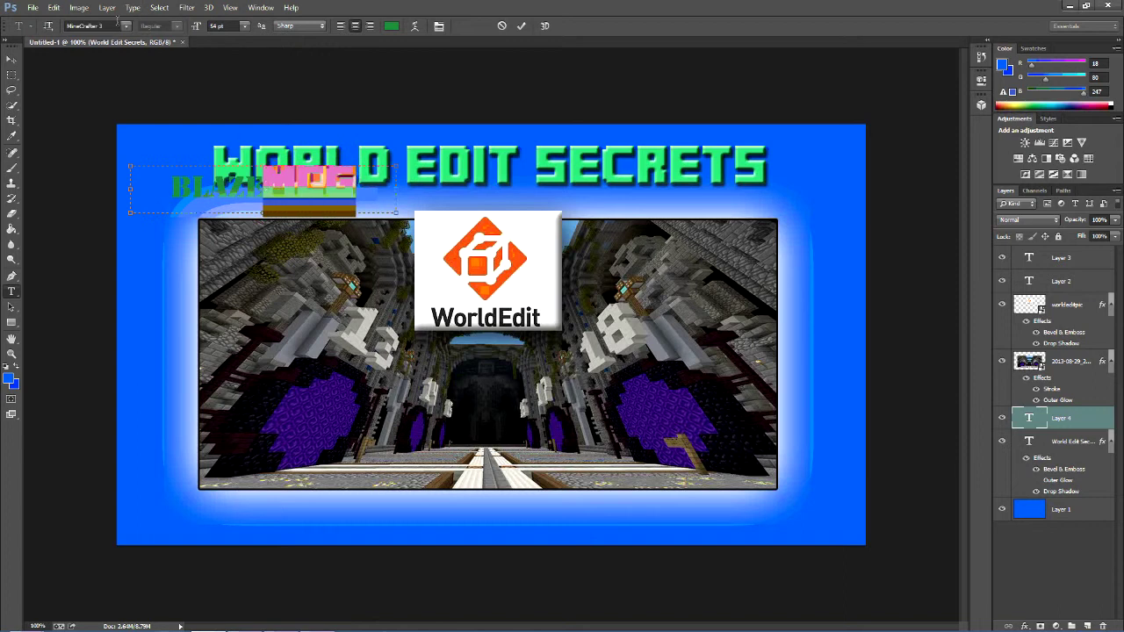
left_click(126, 26)
scroll(141, 428, "down", 10)
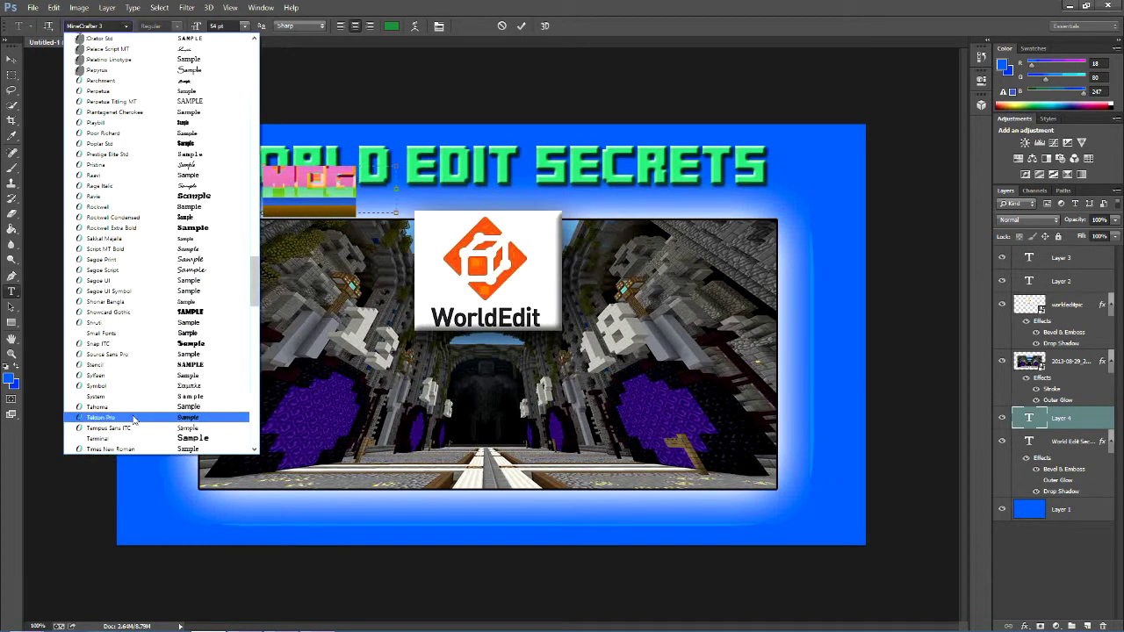
scroll(134, 421, "down", 2)
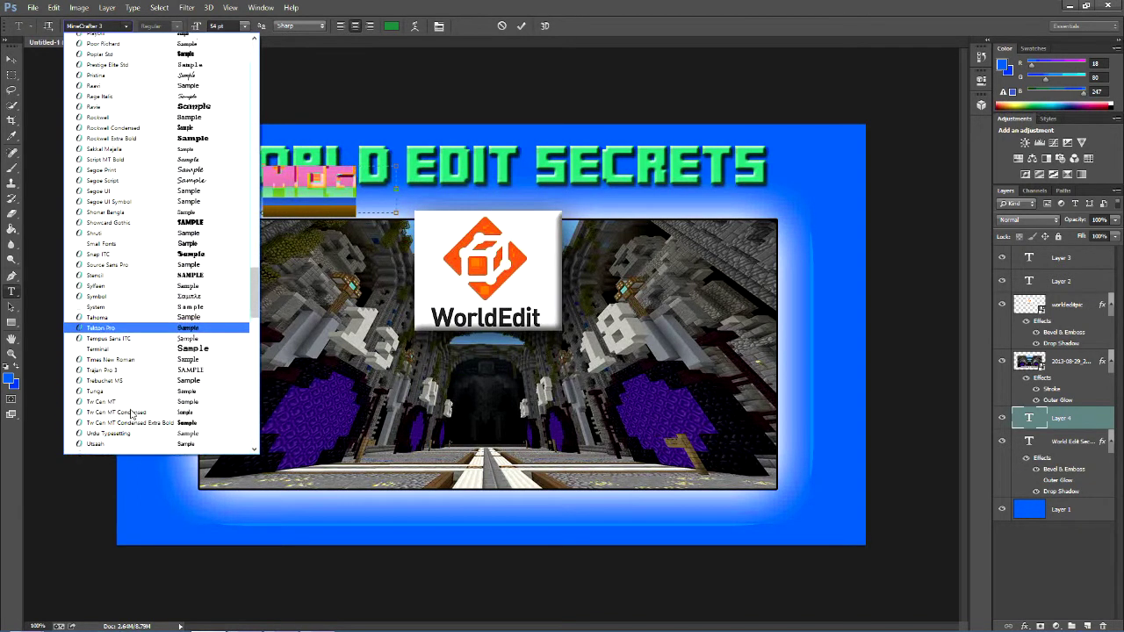
left_click(152, 269)
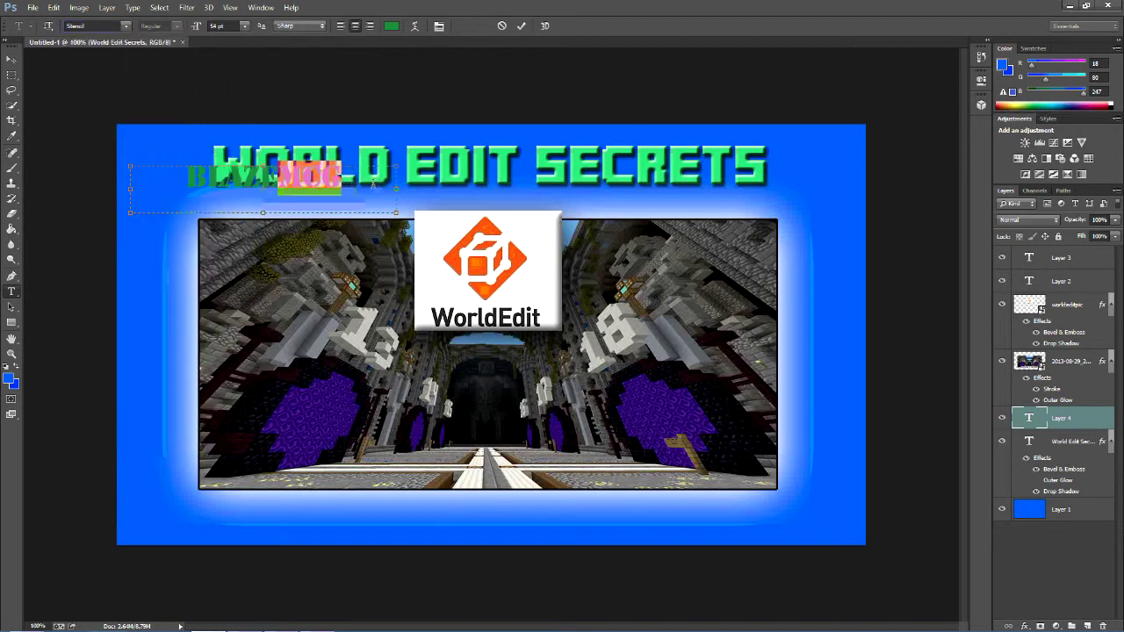
Set the BlazeMCG text's colour to dark green #096939
left_click(392, 26)
left_click(408, 218)
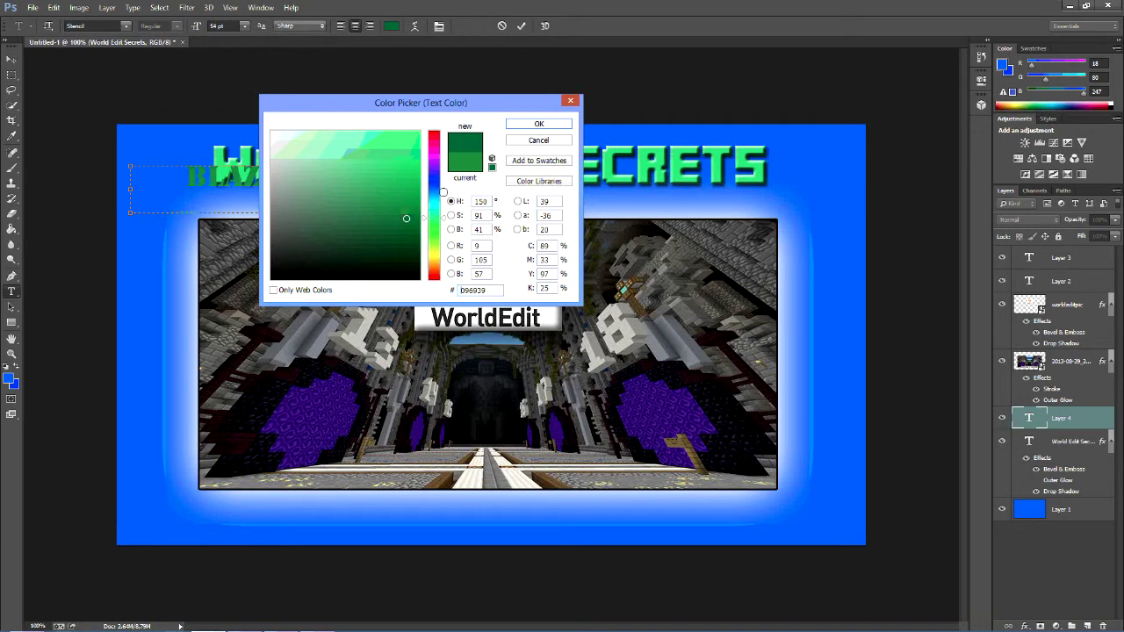
left_click(536, 124)
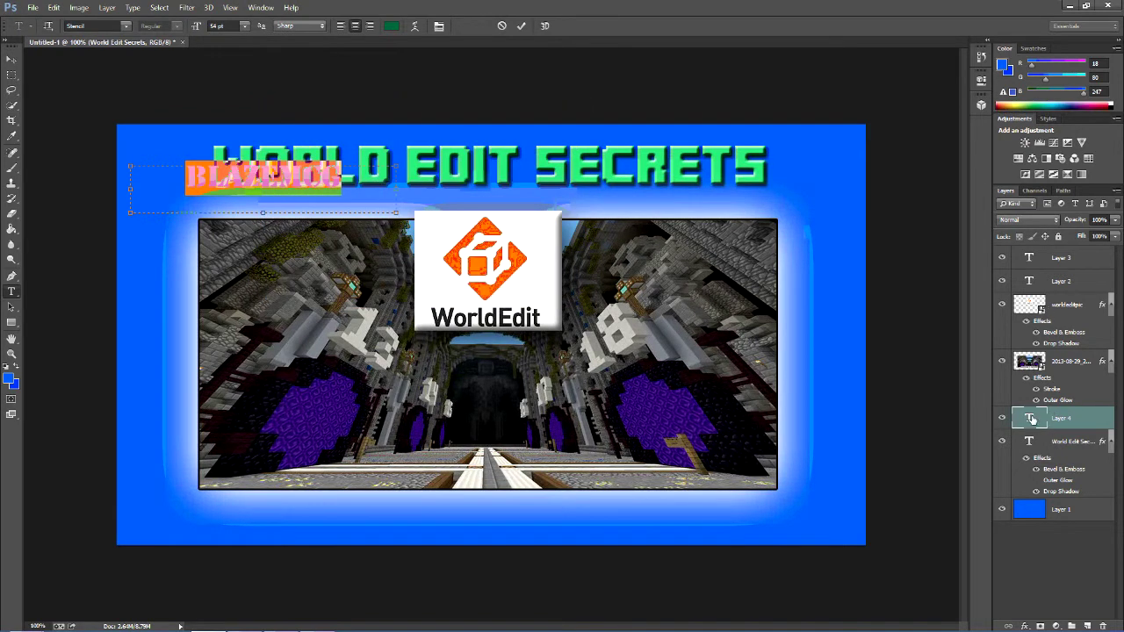
Enable Bevel & Emboss with its Contour and Texture options in the BlazeMCG text layer's style
left_click(1031, 419)
right_click(1031, 418)
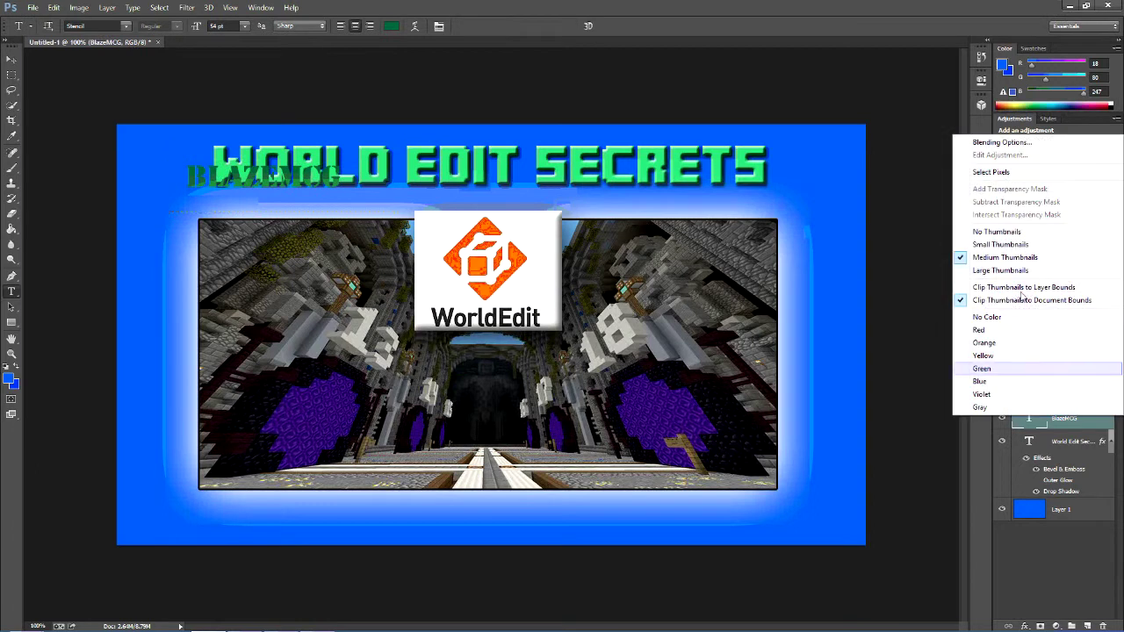
left_click(1009, 143)
left_click(751, 260)
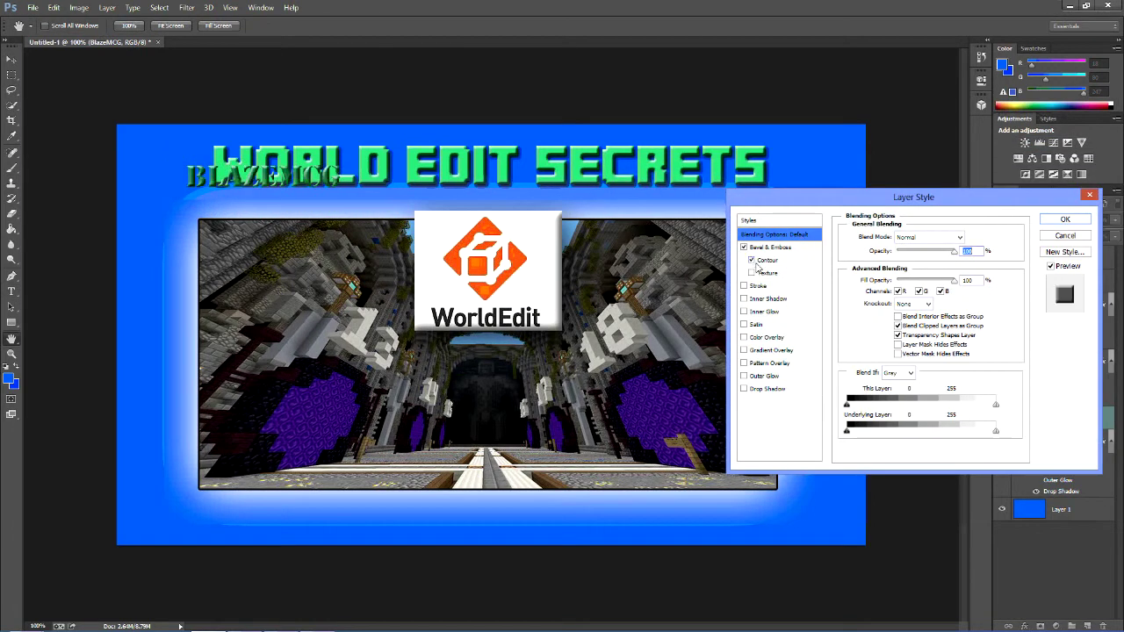
left_click(752, 272)
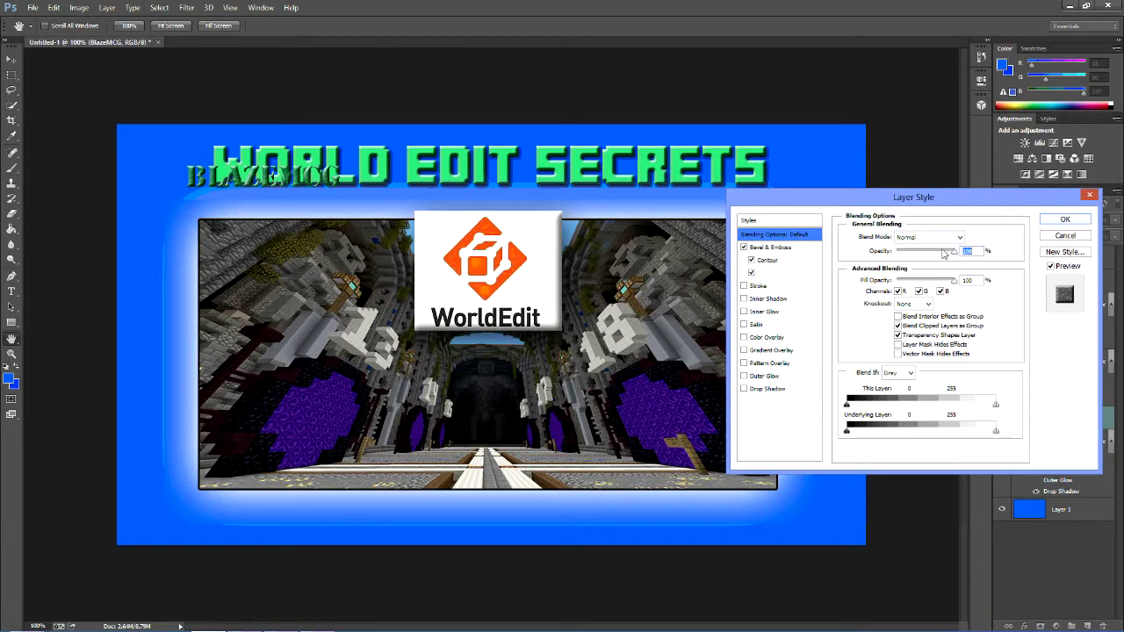
Raise the BlazeMCG bevel texture's depth to +318% and slightly increase its scale
left_click(766, 274)
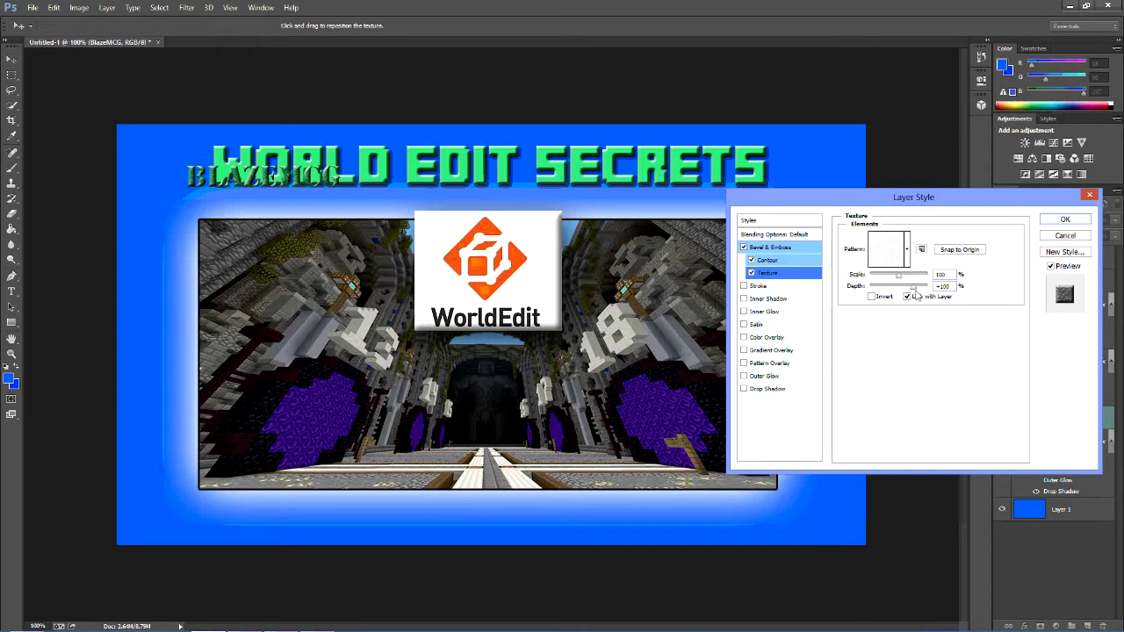
left_click_drag(915, 295, 915, 295)
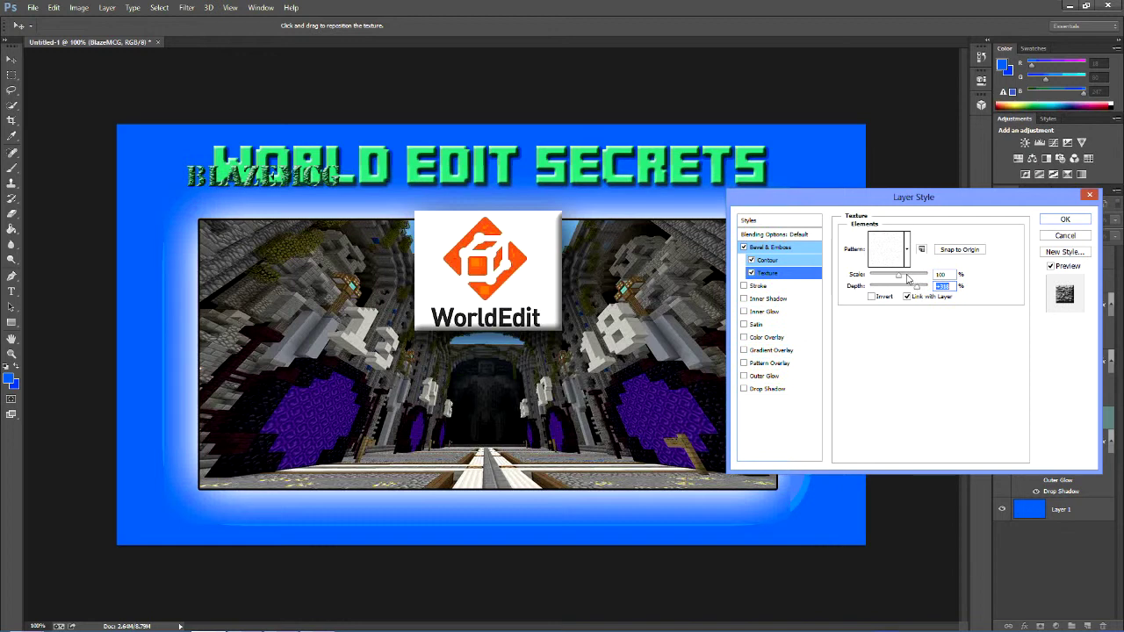
left_click(903, 277)
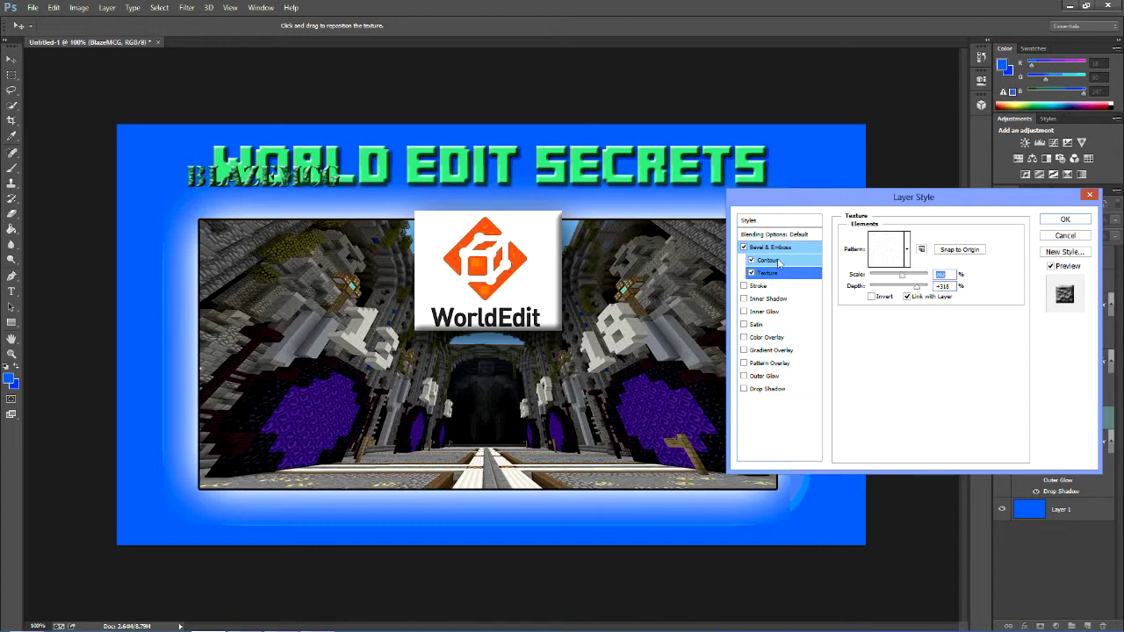
Increase the BlazeMCG text's bevel depth to just under half of its range and apply the layer style
left_click(784, 261)
mouse_move(913, 260)
left_mouse_down()
mouse_move(924, 261)
mouse_move(874, 261)
mouse_move(921, 275)
left_mouse_up()
left_click(771, 247)
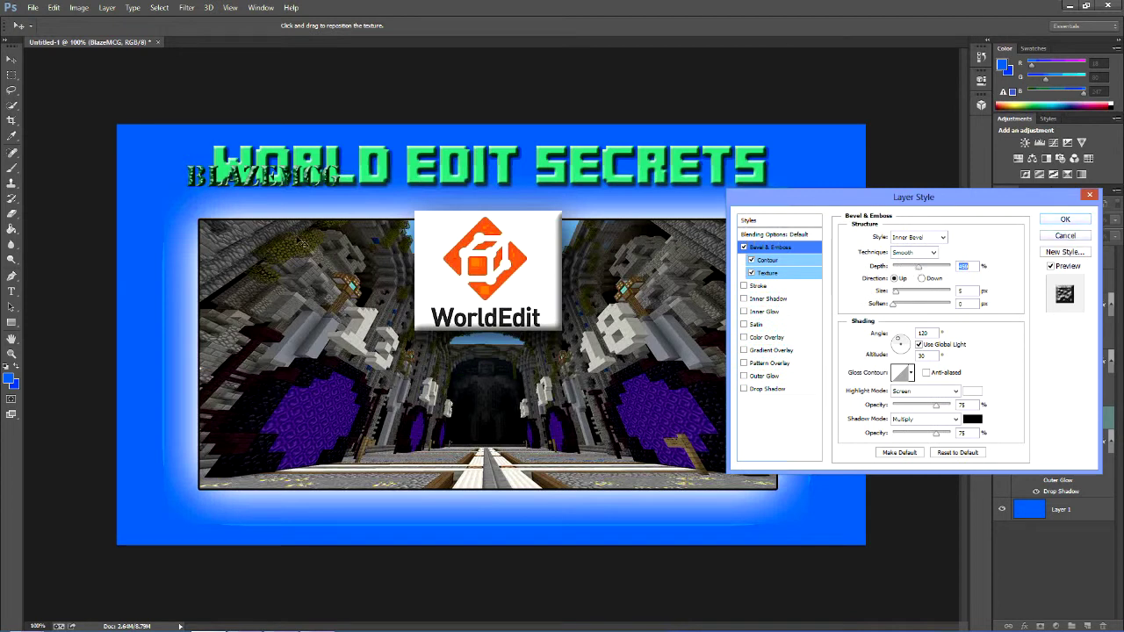
left_click(1063, 219)
Rotate the BlazeMCG text to slope diagonally downward and place it over the end of the title in the canvas's upper right corner
left_click(279, 182)
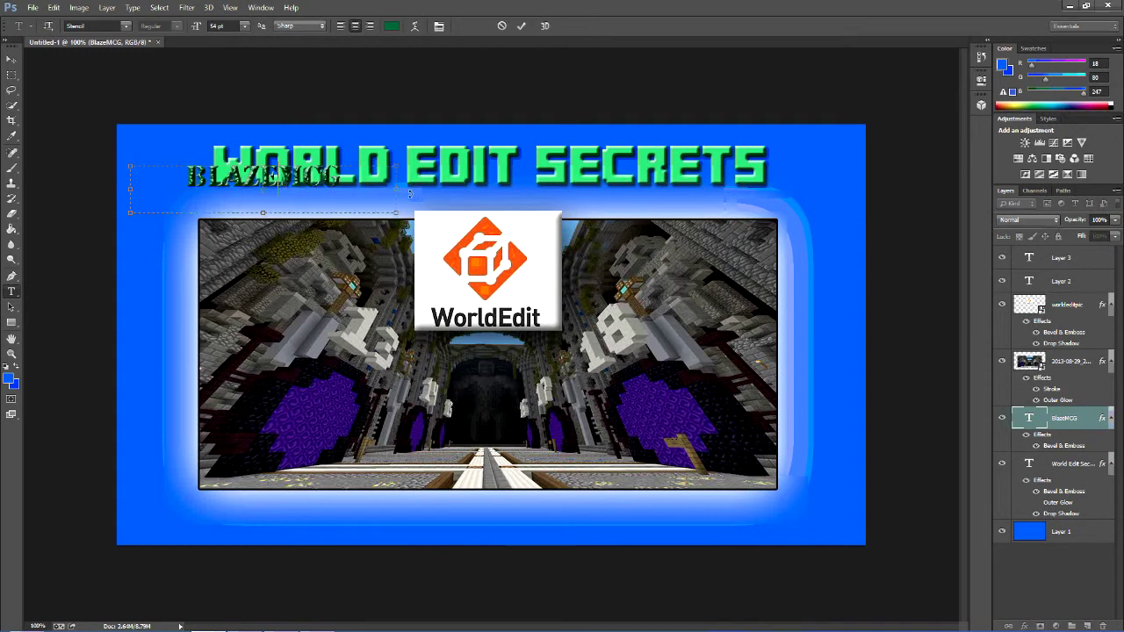
left_click_drag(407, 191, 406, 121)
left_click_drag(279, 248, 221, 265)
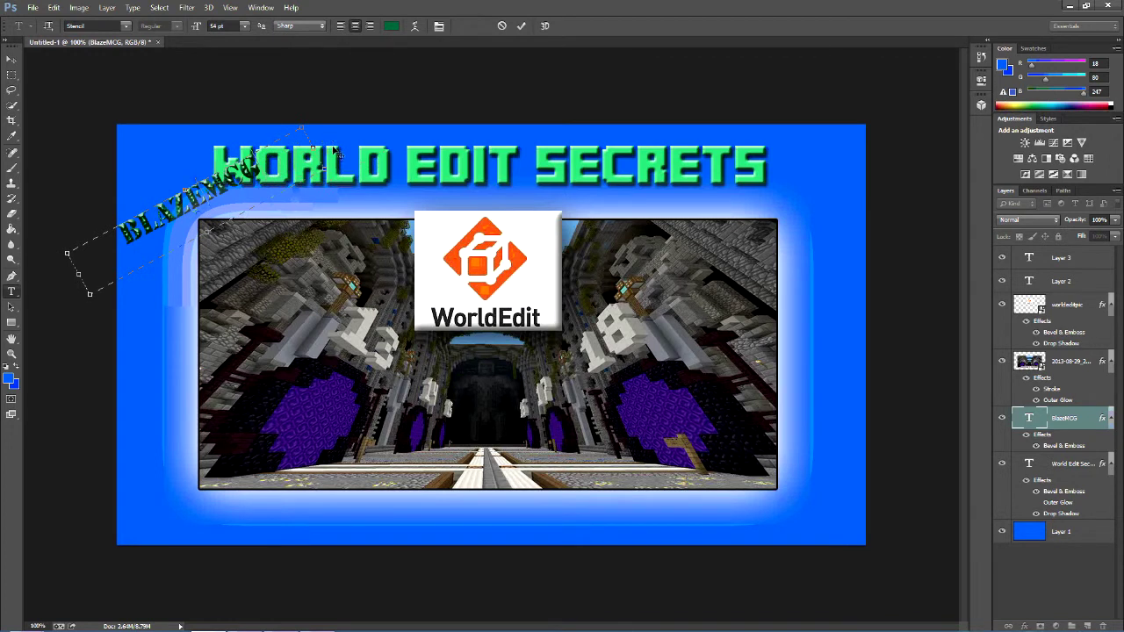
left_click_drag(325, 148, 373, 283)
left_click_drag(218, 309, 799, 287)
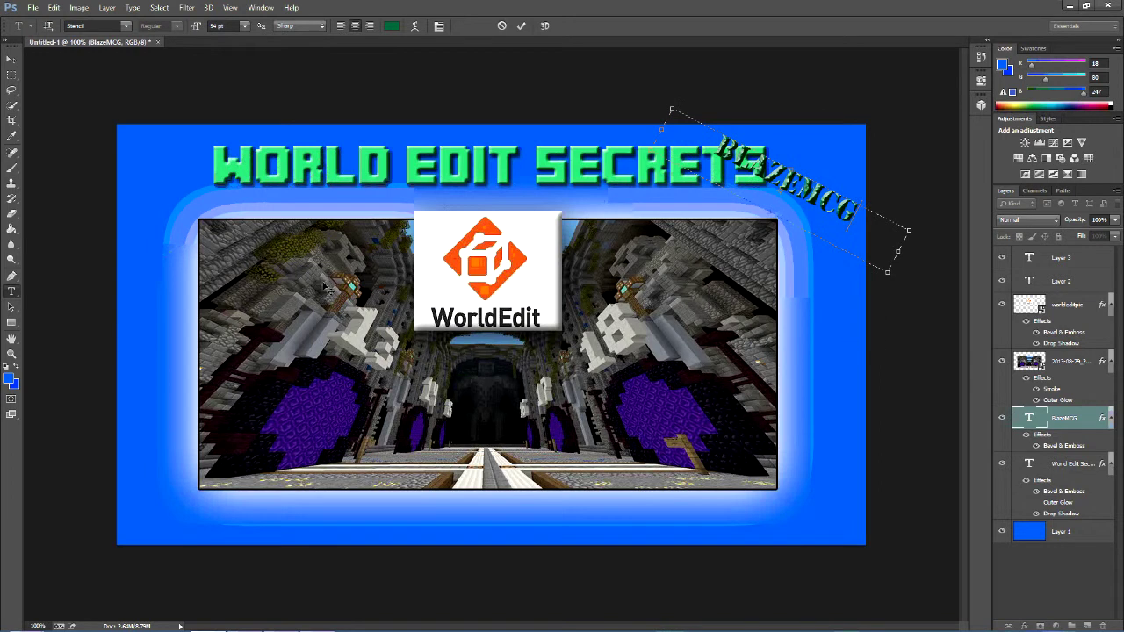
right_click(767, 187)
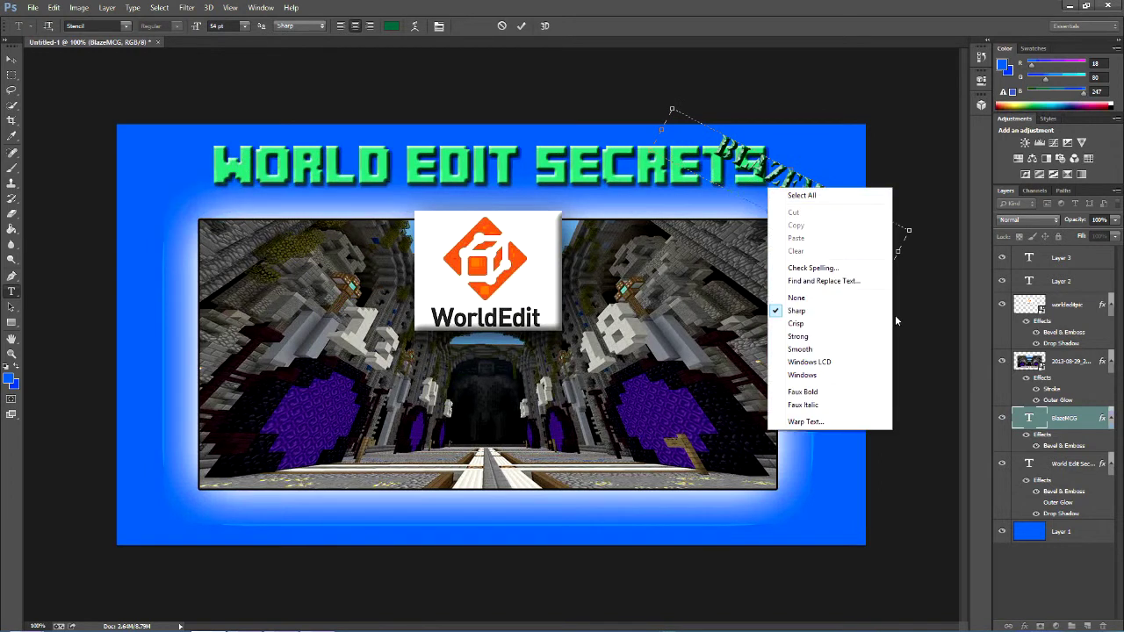
left_click(967, 325)
left_click(12, 339)
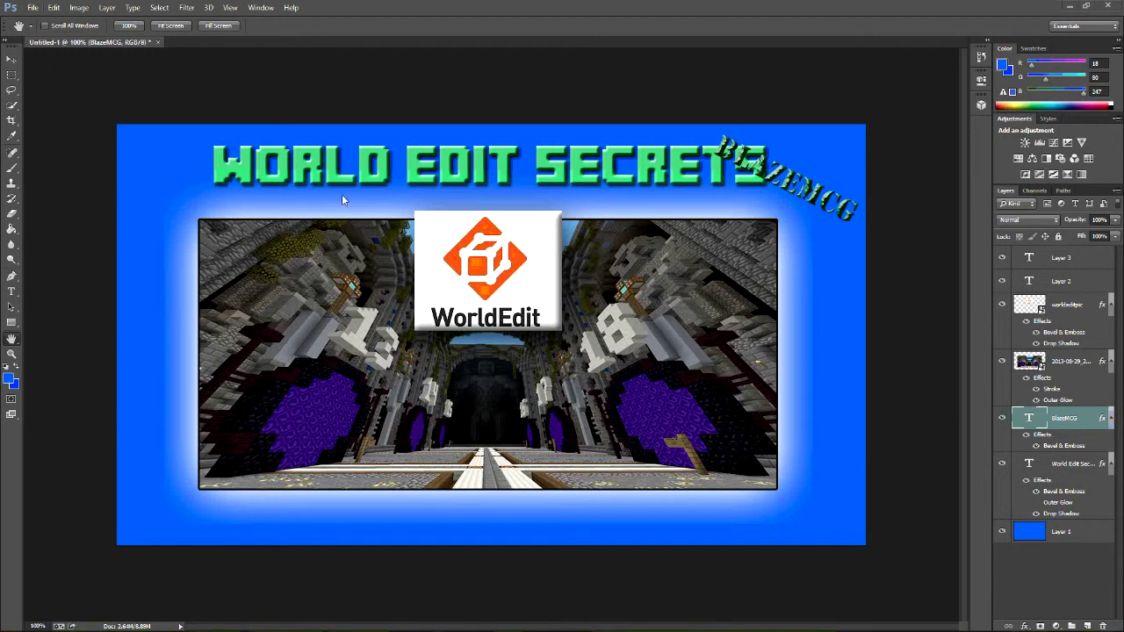
Save the graphic as a JPEG named photoshop-tutorial in the Pictures library
left_click(33, 8)
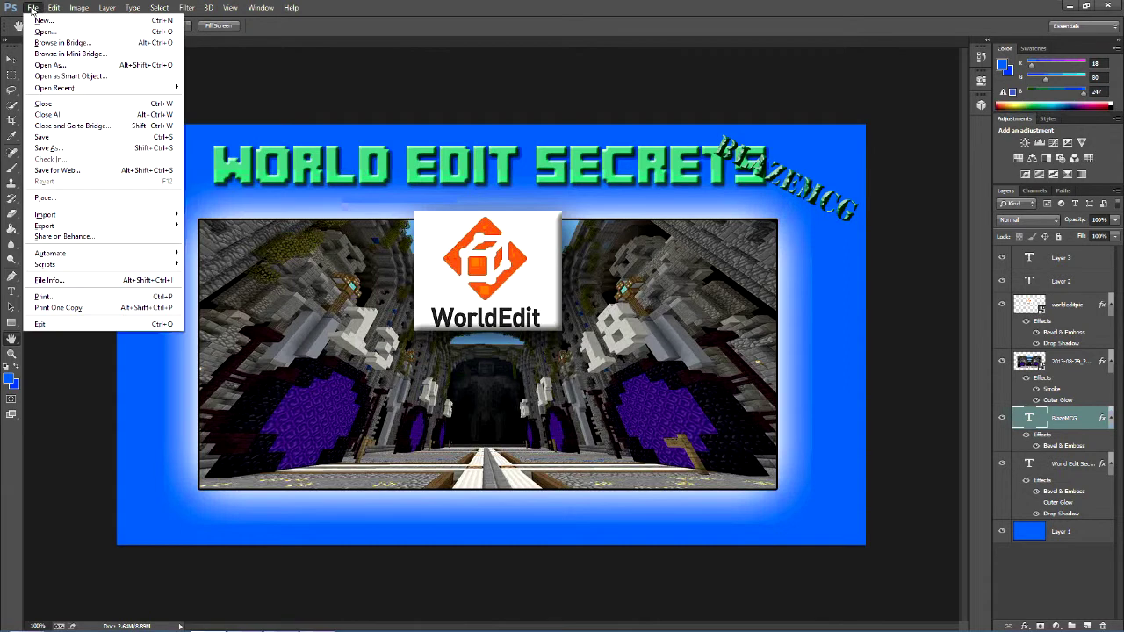
left_click(56, 146)
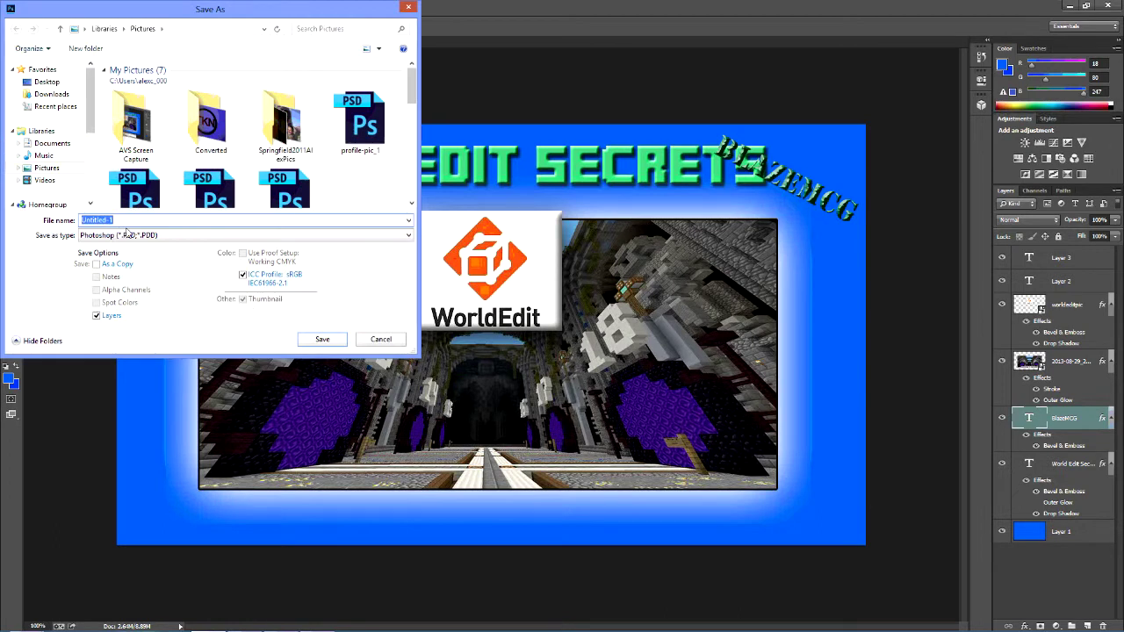
left_click(114, 236)
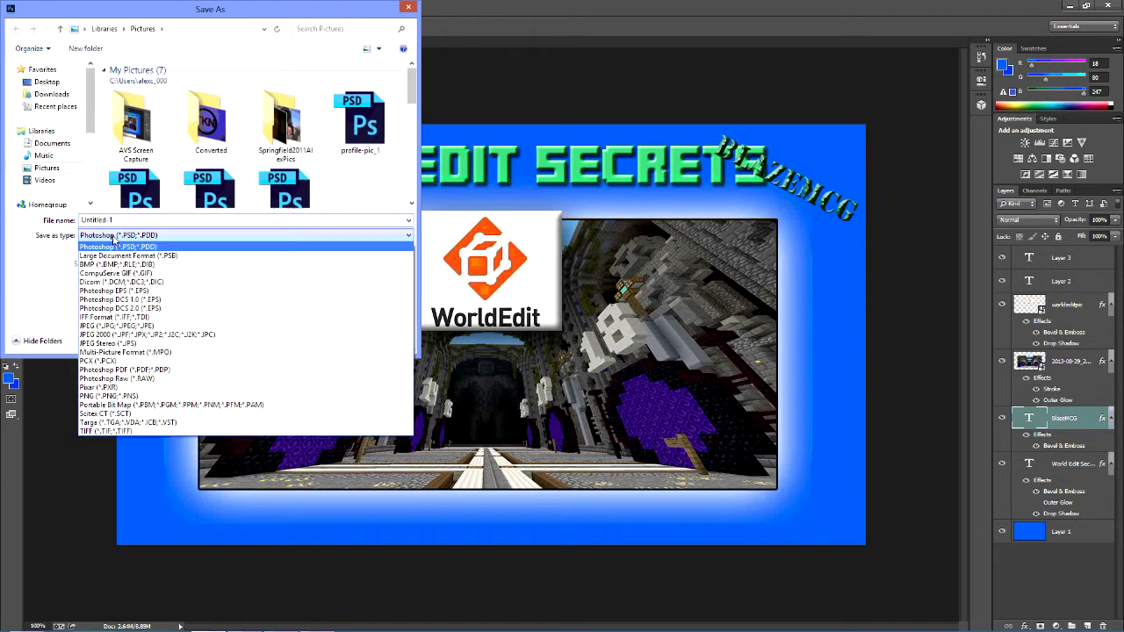
left_click(127, 236)
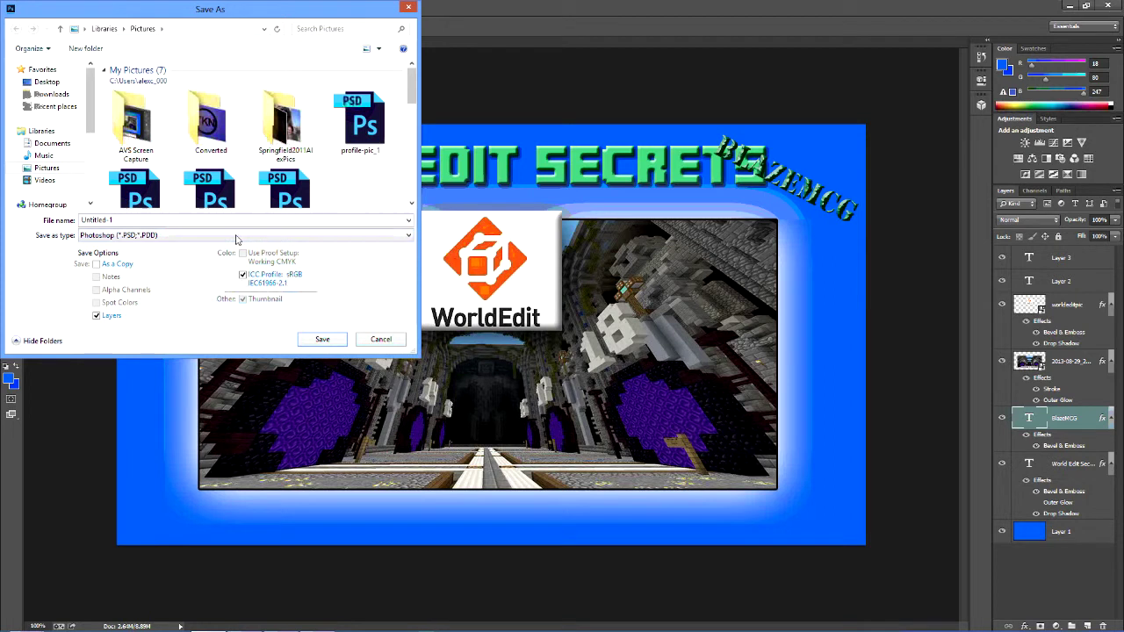
left_click(232, 235)
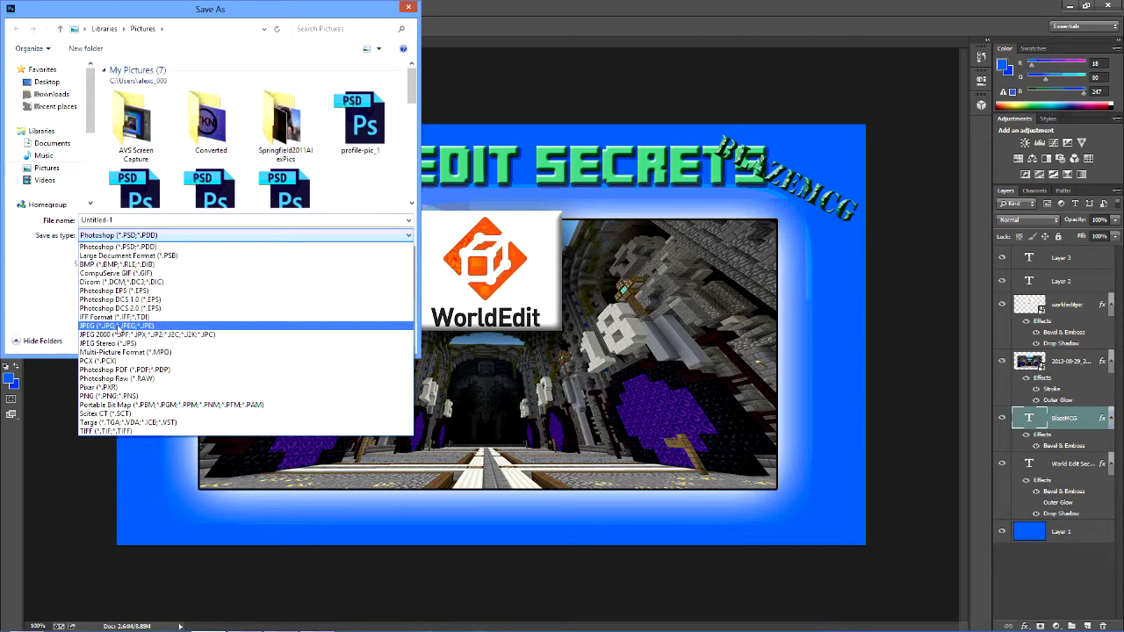
left_click(119, 327)
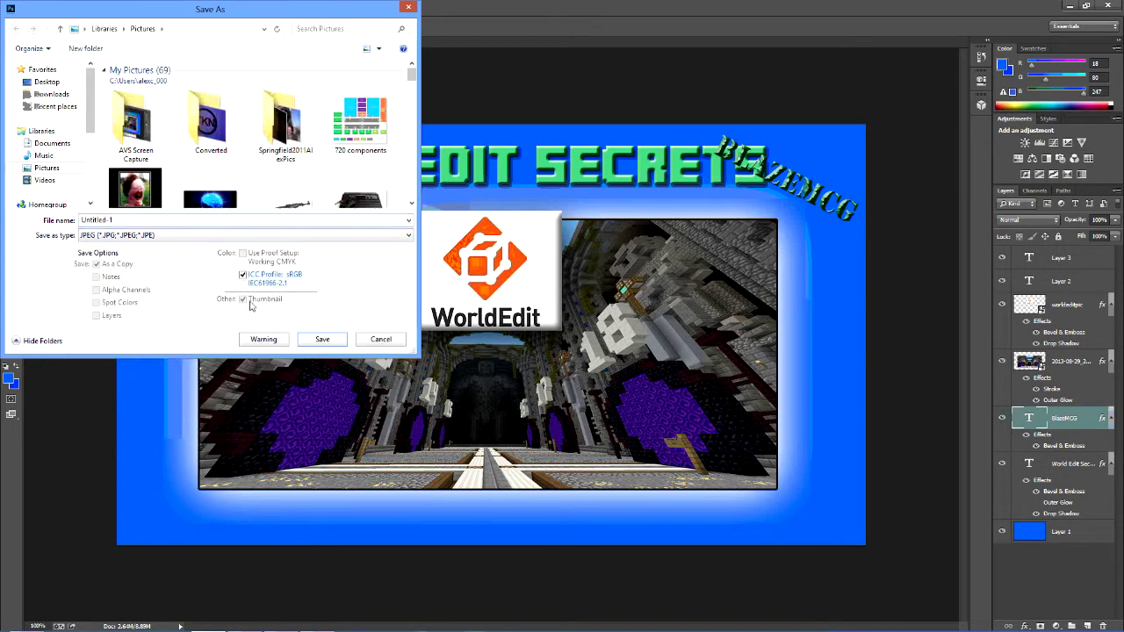
double_click(97, 220)
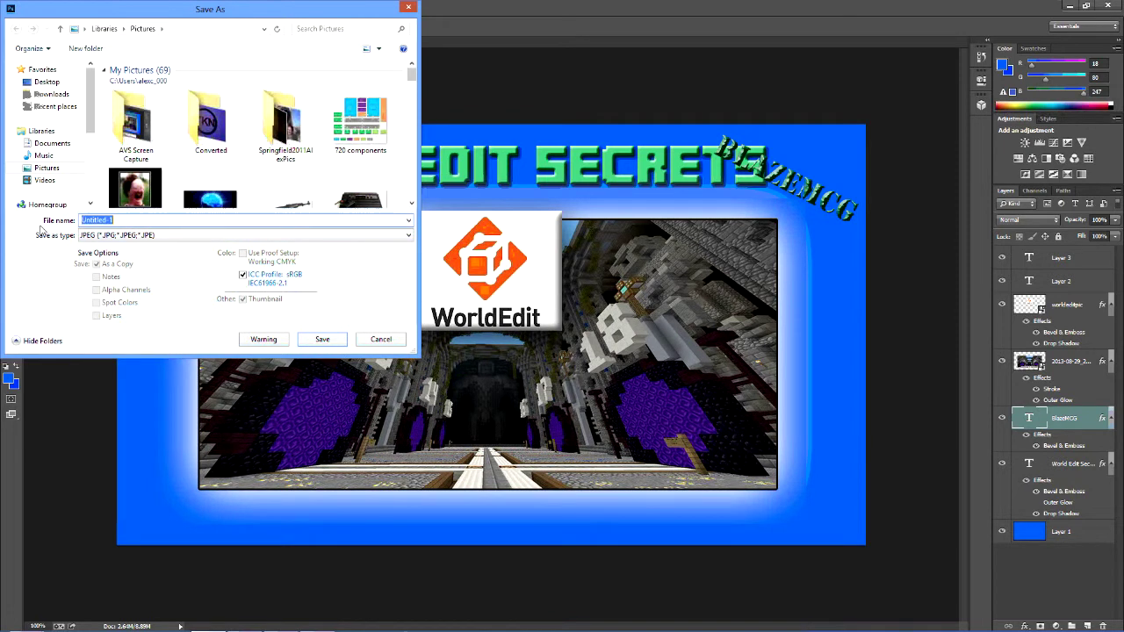
type("photoshop-tutorial")
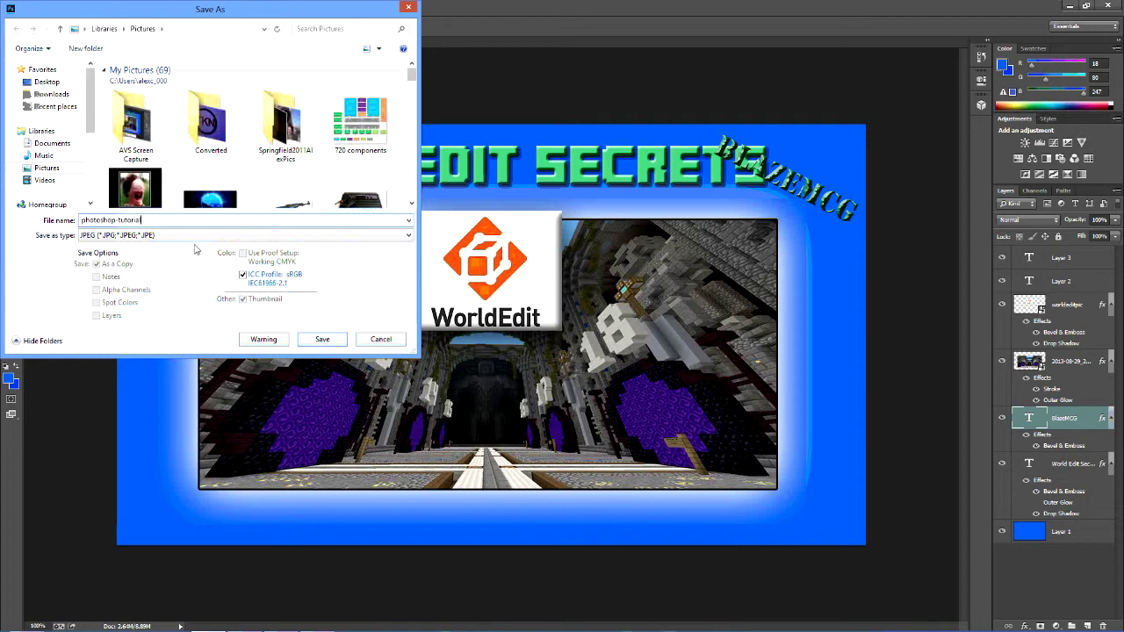
left_click(323, 338)
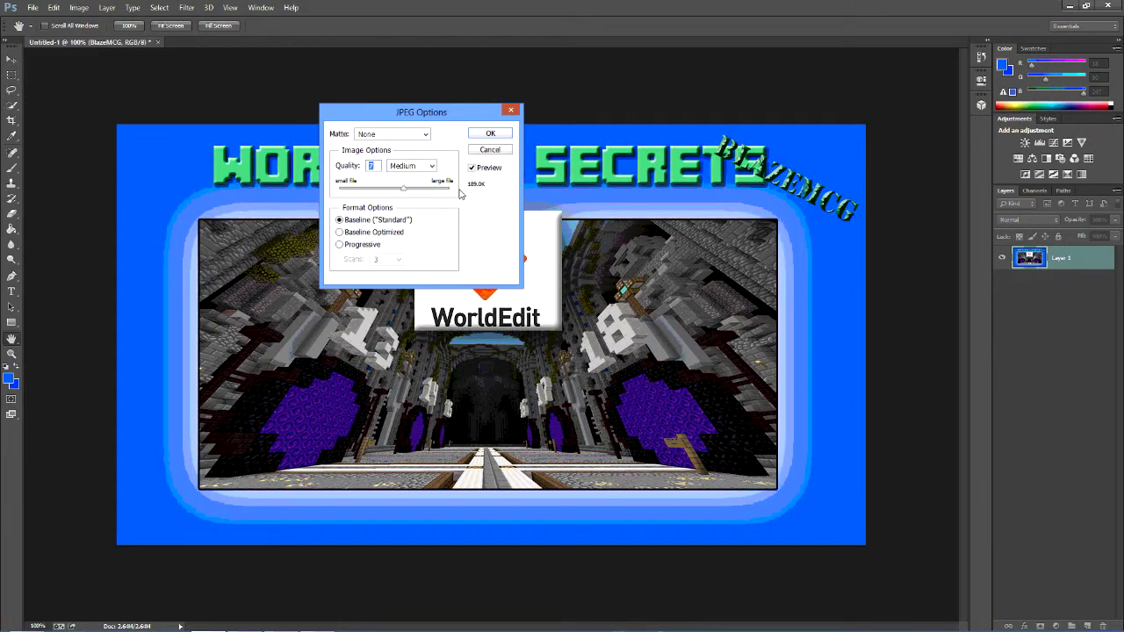
Compare low and high JPEG quality settings, set the quality to 7 (Medium) and finish the export
left_click_drag(403, 190, 340, 194)
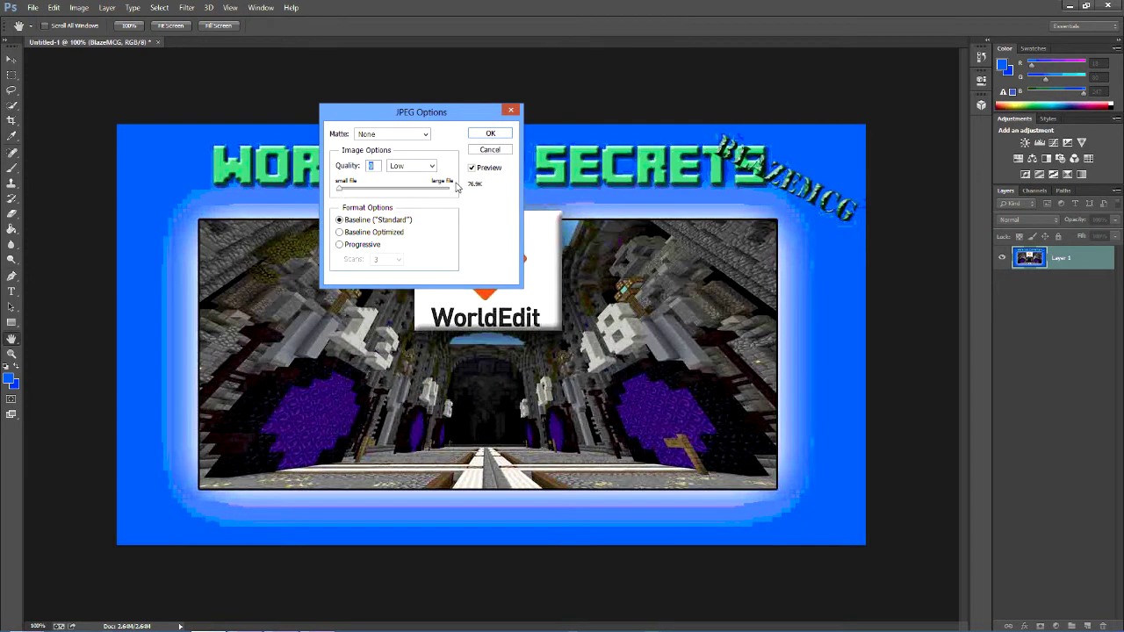
left_click_drag(341, 193, 377, 193)
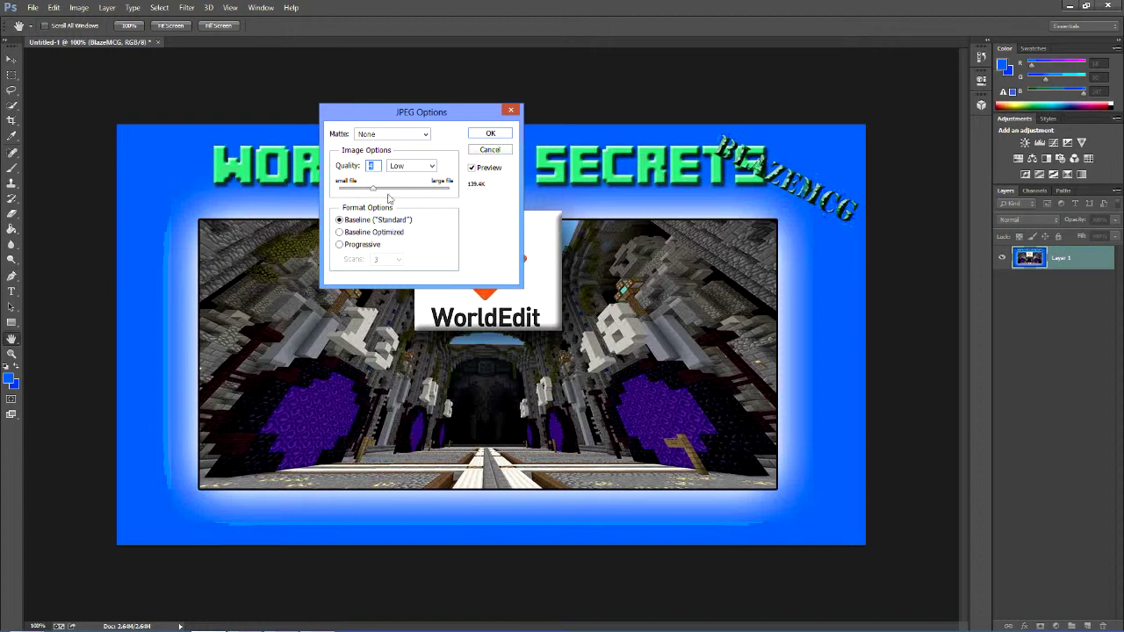
left_click_drag(375, 192, 413, 191)
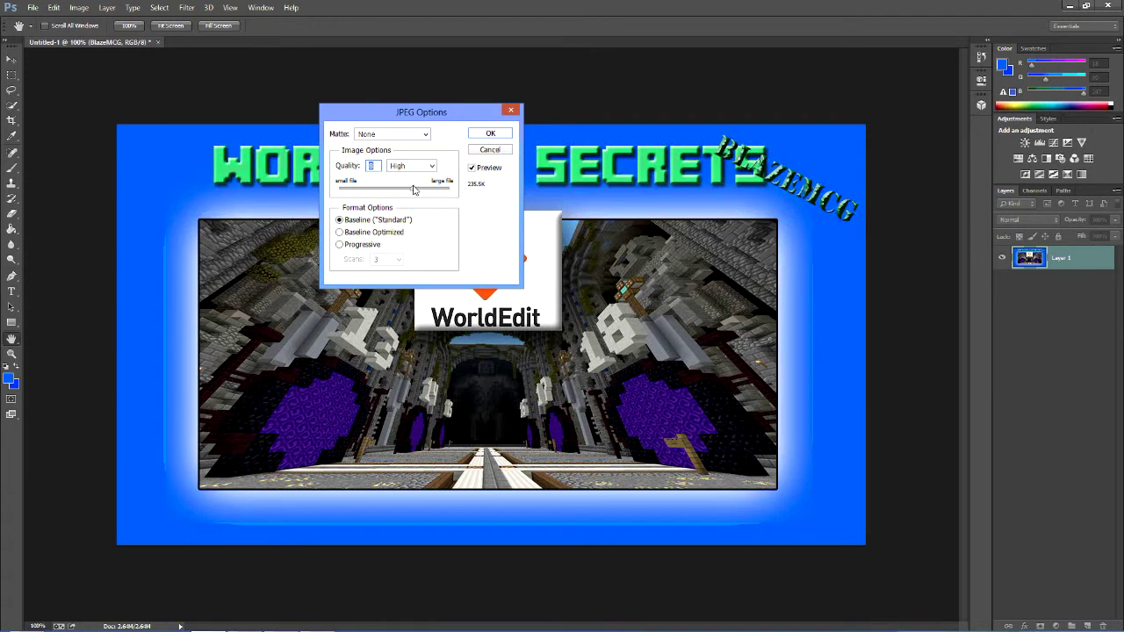
left_click_drag(413, 189, 407, 193)
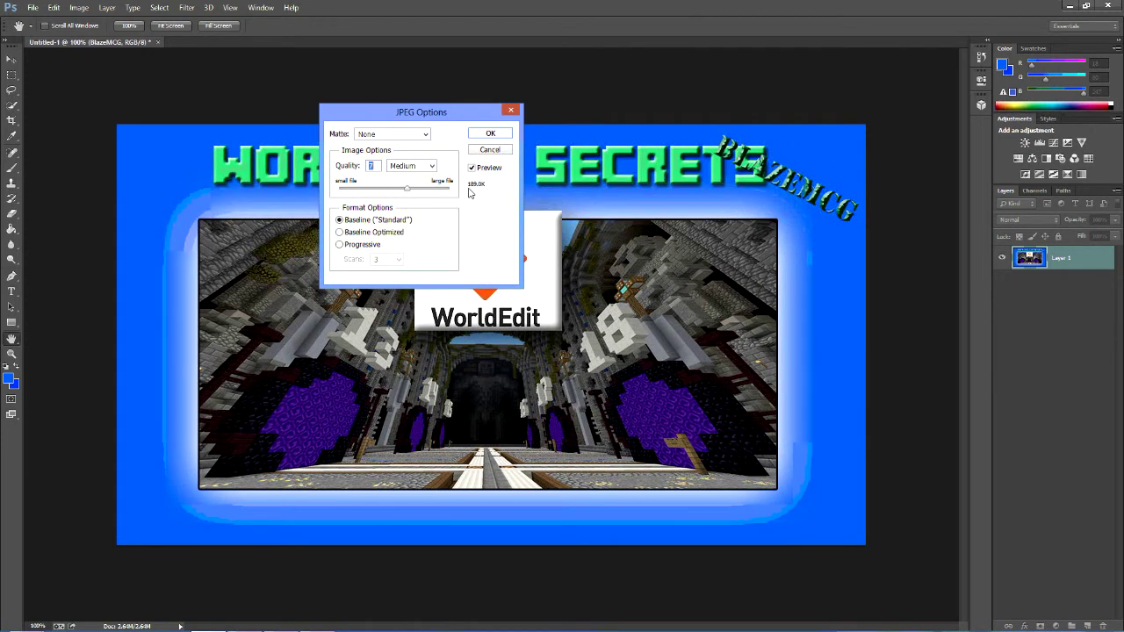
left_click(492, 133)
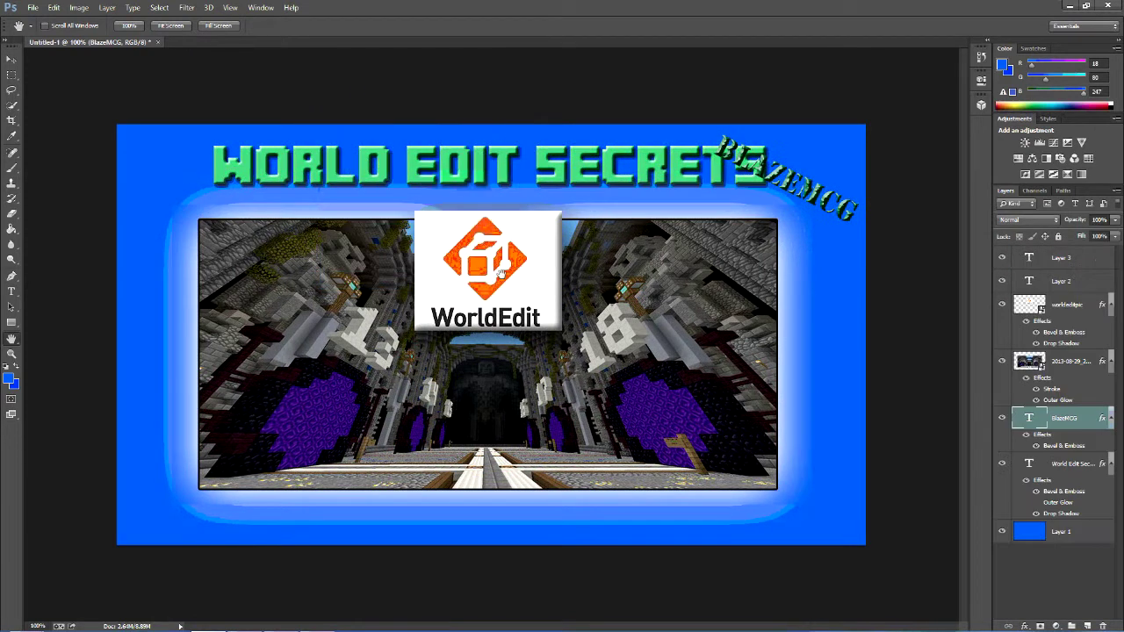
mouse_move(562, 631)
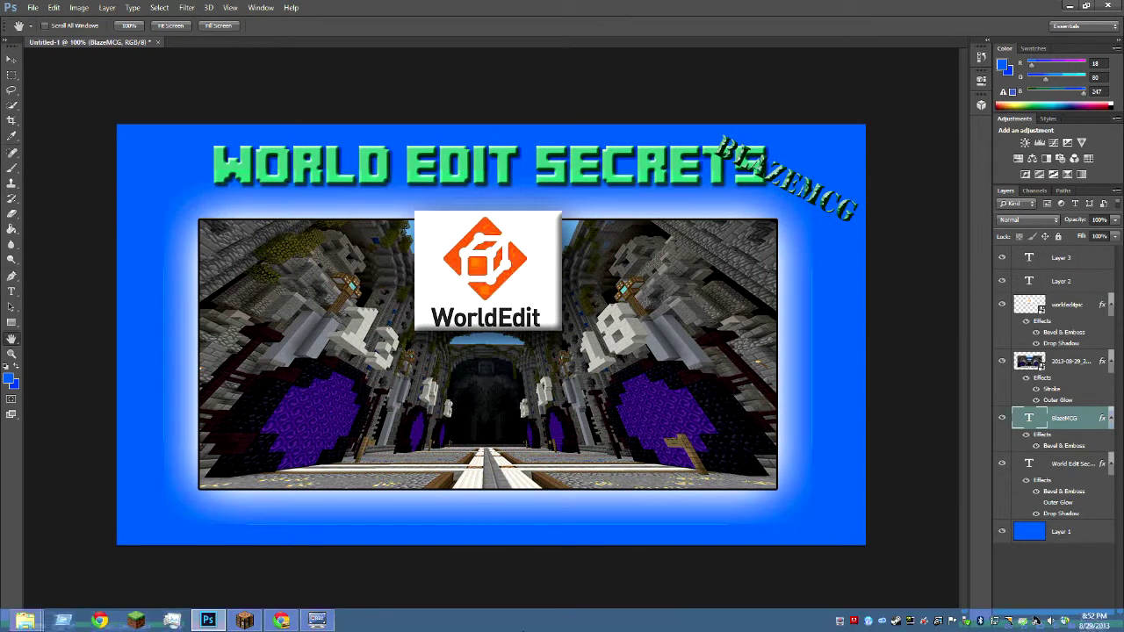